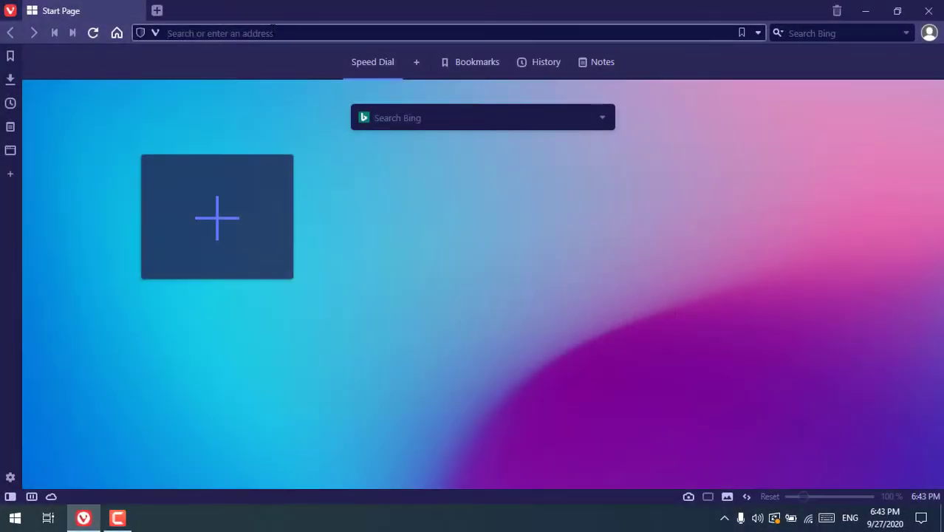
Put the cursor in the address bar of the Vivaldi Start Page.
{"action": "left_click", "coordinate": [273, 33]}
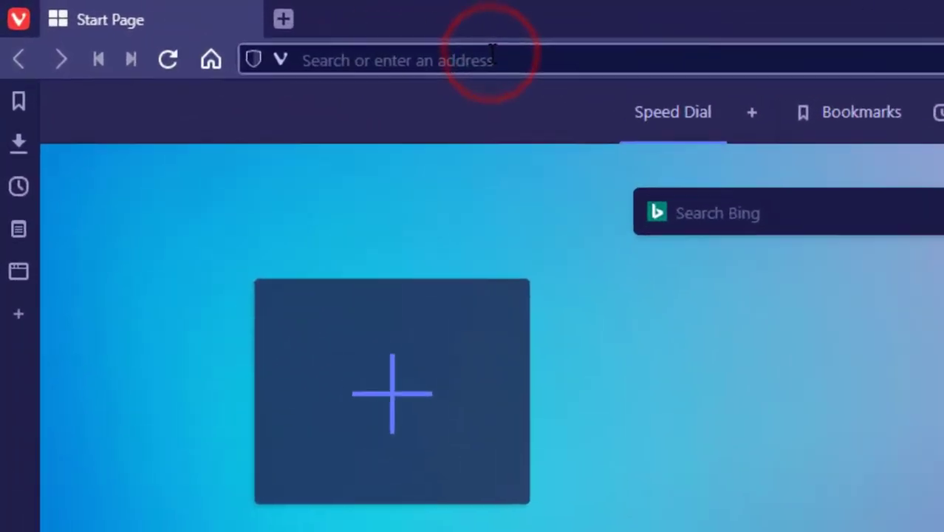
Load kodilearnyt.000webhostapp.com and scroll the Cleaning Solutions homepage down to the footer and back up.
{"action": "type", "text": "kodi"}
{"action": "key", "text": "Return"}
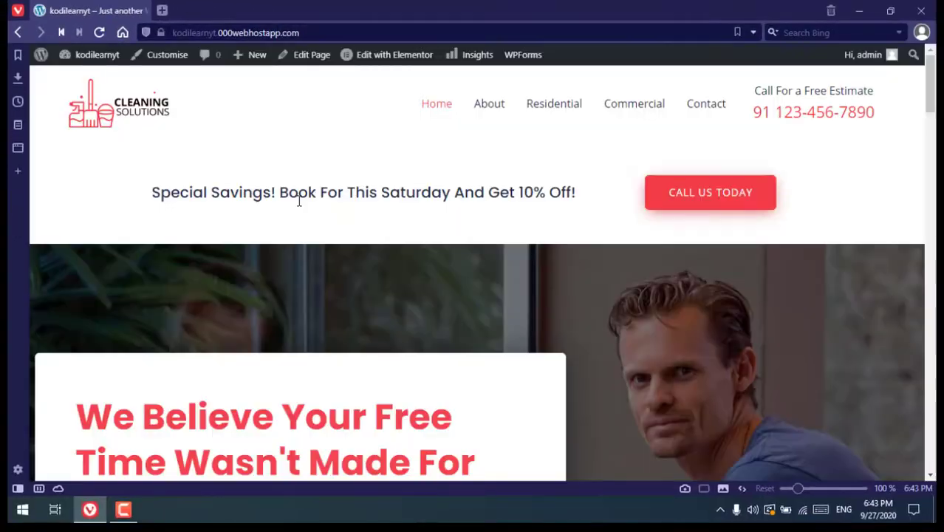
{"action": "scroll", "coordinate": [297, 207], "scroll_direction": "down", "scroll_amount": 9}
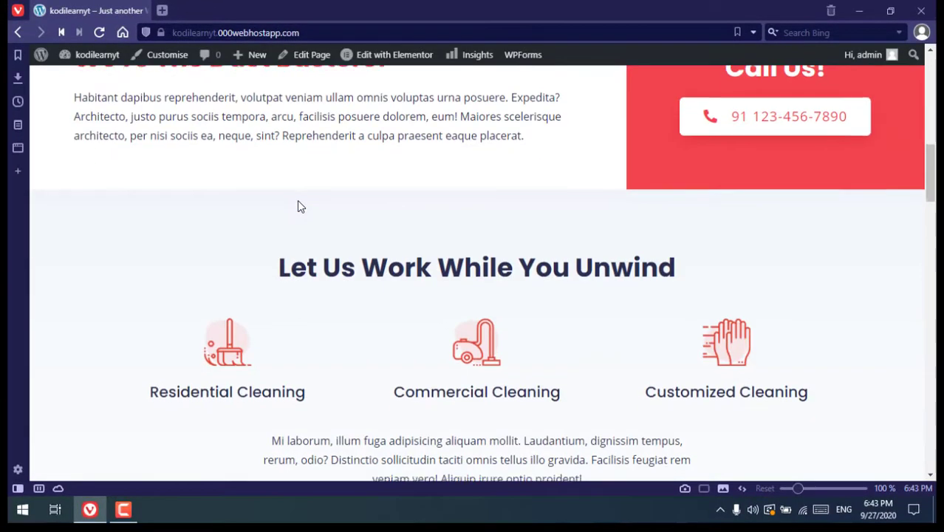
{"action": "scroll", "coordinate": [297, 201], "scroll_direction": "down", "scroll_amount": 15}
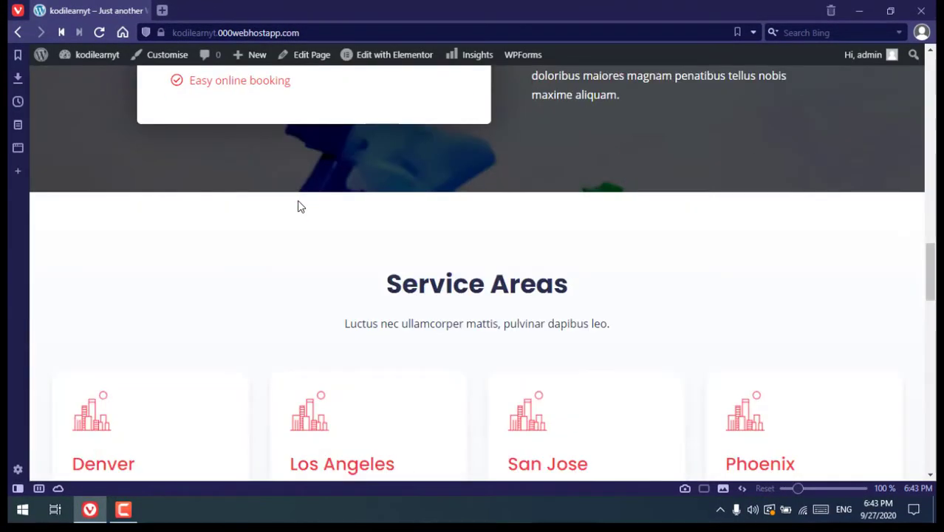
{"action": "scroll", "coordinate": [299, 201], "scroll_direction": "down", "scroll_amount": 5}
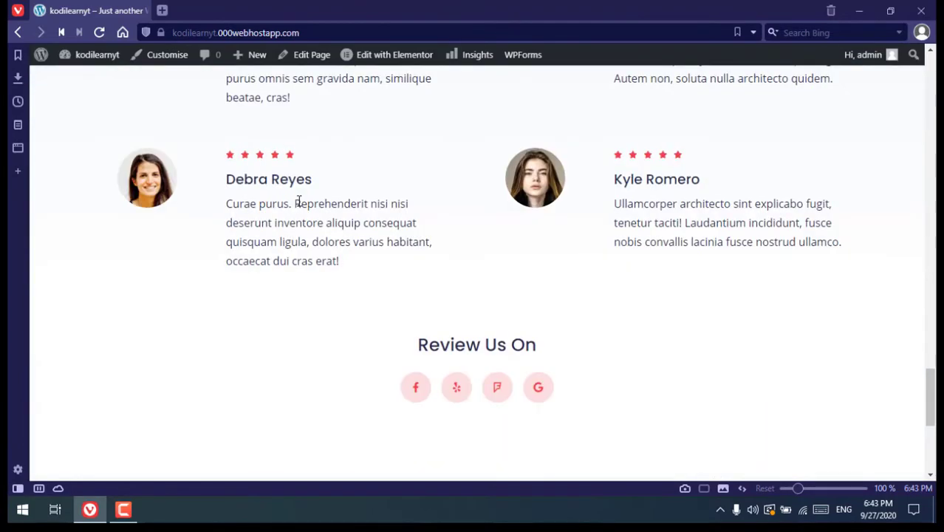
{"action": "scroll", "coordinate": [298, 201], "scroll_direction": "down", "scroll_amount": 5}
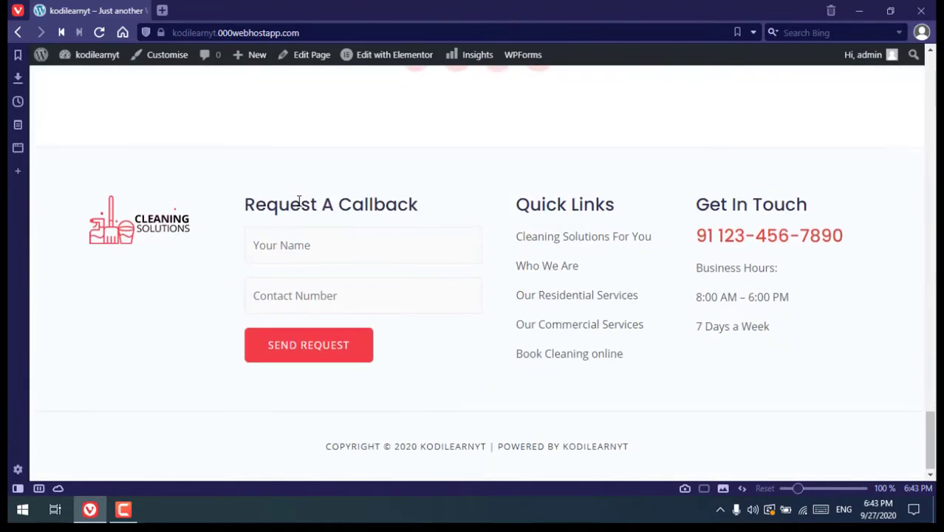
{"action": "scroll", "coordinate": [299, 201], "scroll_direction": "up", "scroll_amount": 20}
{"action": "scroll", "coordinate": [299, 201], "scroll_direction": "up", "scroll_amount": 2}
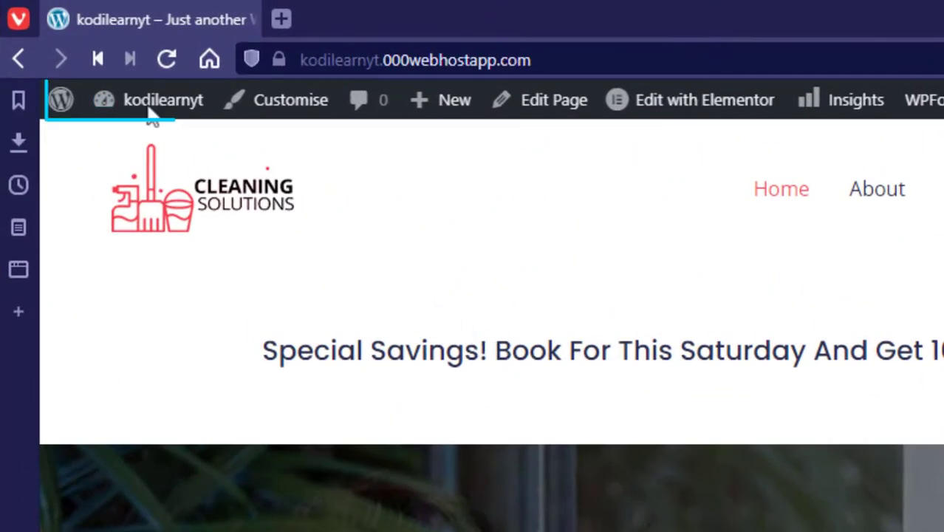
From the Dashboard's Plugins > Add New, search 'onesignal' and install OneSignal – Web Push Notifications.
{"action": "left_click", "coordinate": [131, 101]}
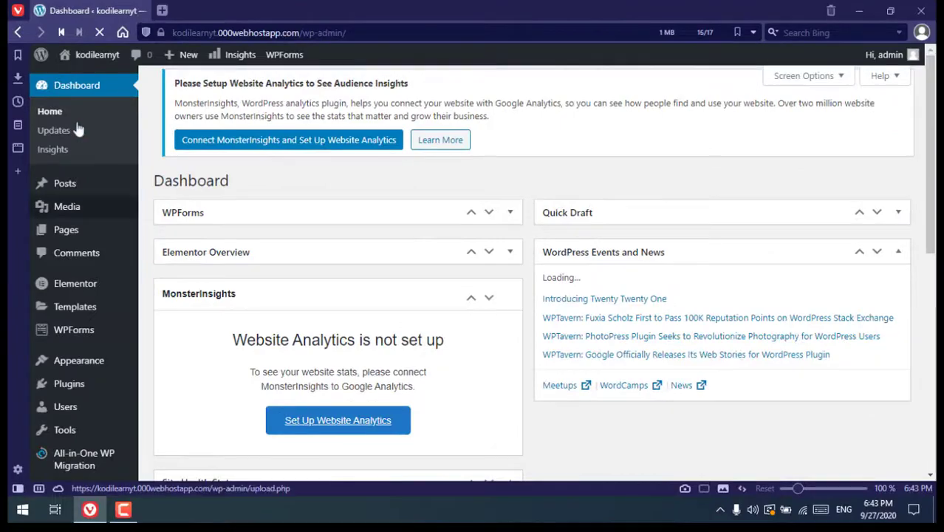
{"action": "scroll", "coordinate": [93, 402], "scroll_direction": "down", "scroll_amount": 5}
{"action": "mouse_move", "coordinate": [92, 402]}
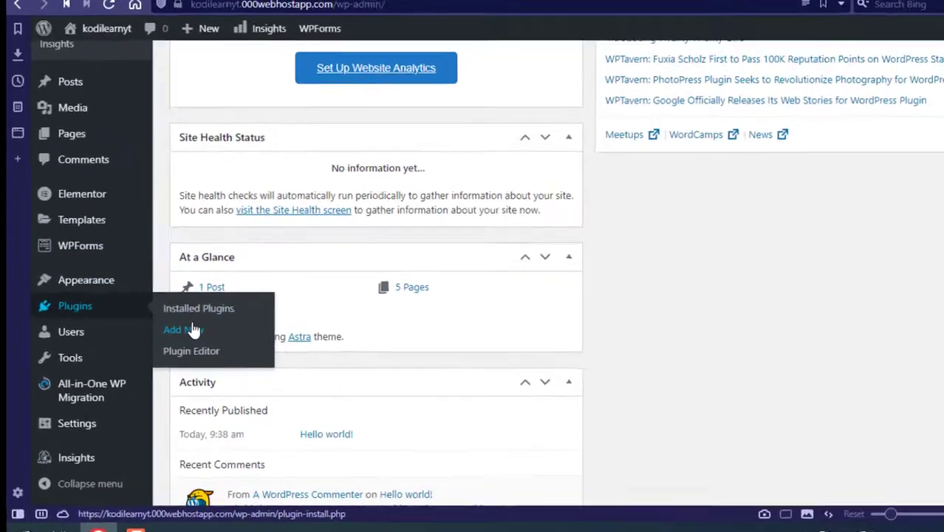
{"action": "left_click", "coordinate": [183, 324]}
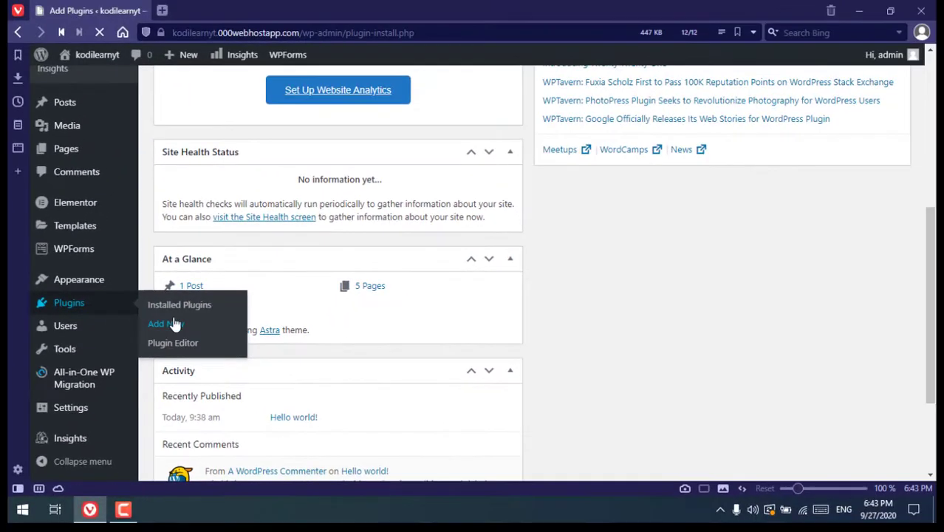
{"action": "left_click", "coordinate": [757, 215]}
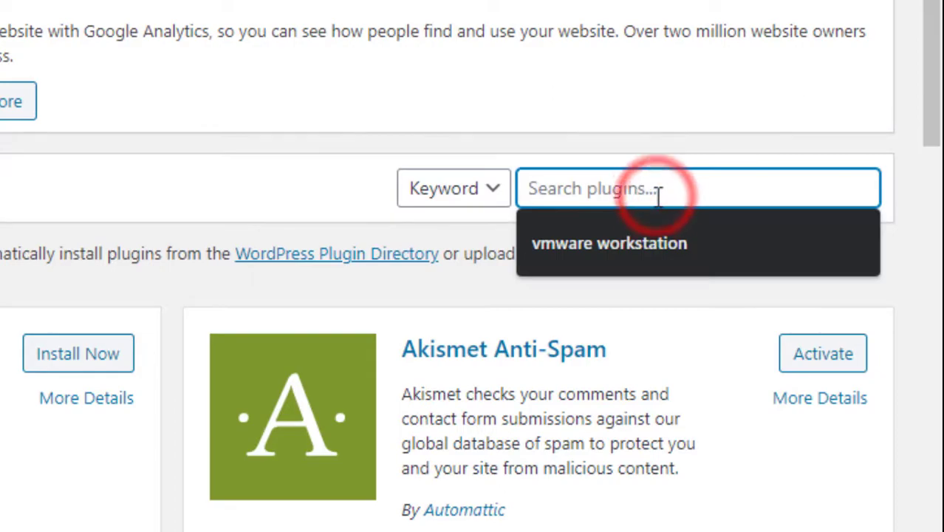
{"action": "type", "text": "onesignal"}
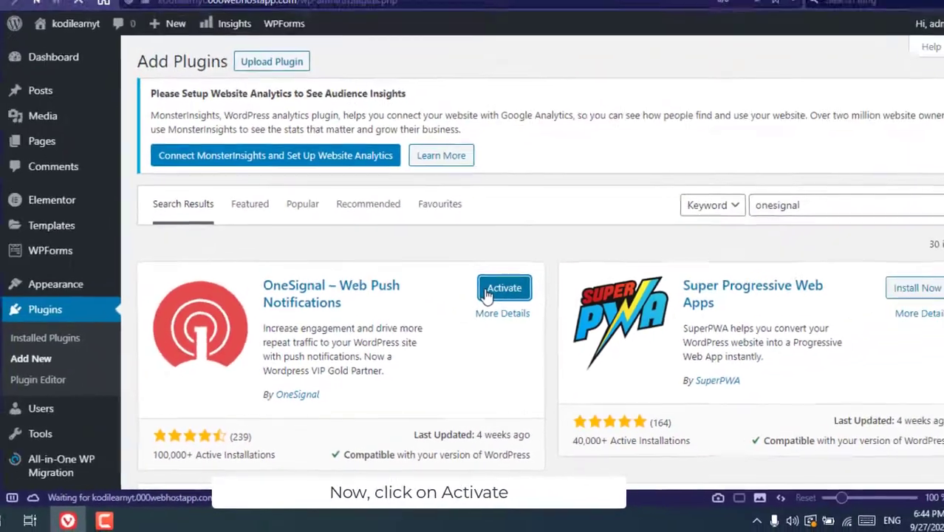
{"action": "left_click", "coordinate": [572, 211]}
Activate the OneSignal plugin and bring up the OneSignal Push Setup overview.
{"action": "scroll", "coordinate": [472, 309], "scroll_direction": "down", "scroll_amount": 1}
{"action": "scroll", "coordinate": [473, 309], "scroll_direction": "down", "scroll_amount": 1}
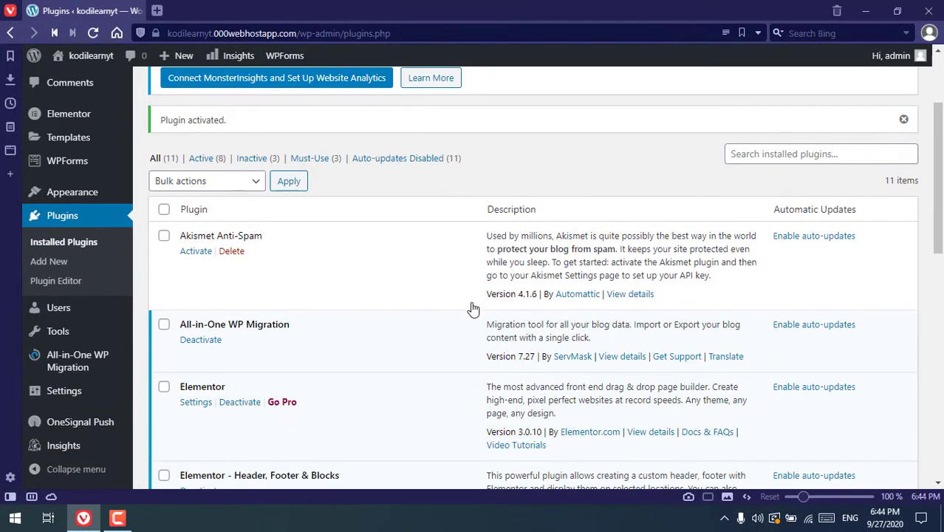
{"action": "scroll", "coordinate": [472, 309], "scroll_direction": "down", "scroll_amount": 5}
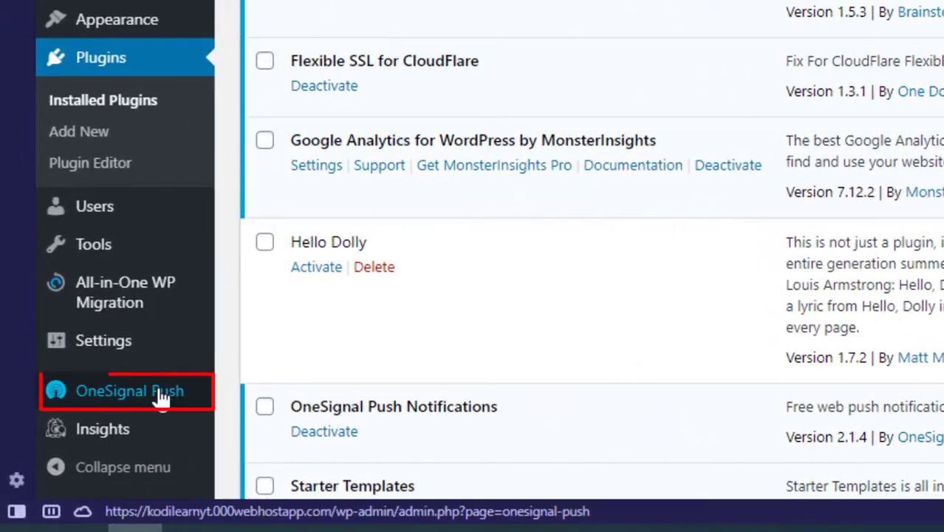
{"action": "left_click", "coordinate": [161, 397]}
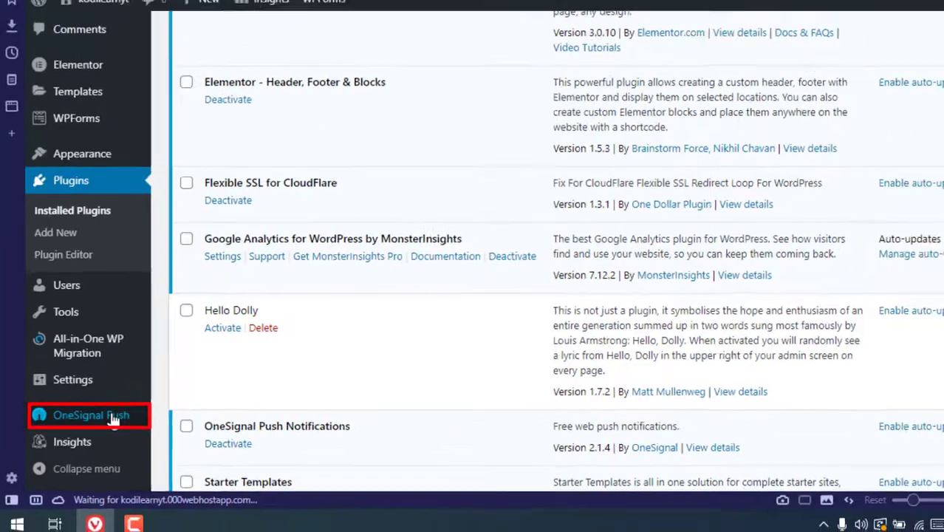
{"action": "scroll", "coordinate": [381, 348], "scroll_direction": "down", "scroll_amount": 3}
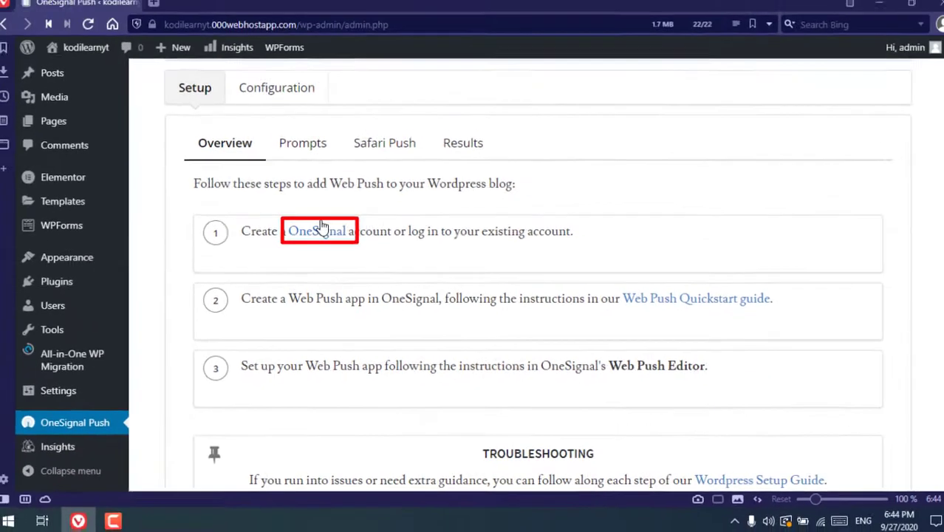
Open OneSignal from setup step 1 in a new tab and sign up with a Google account.
{"action": "left_click", "coordinate": [332, 162]}
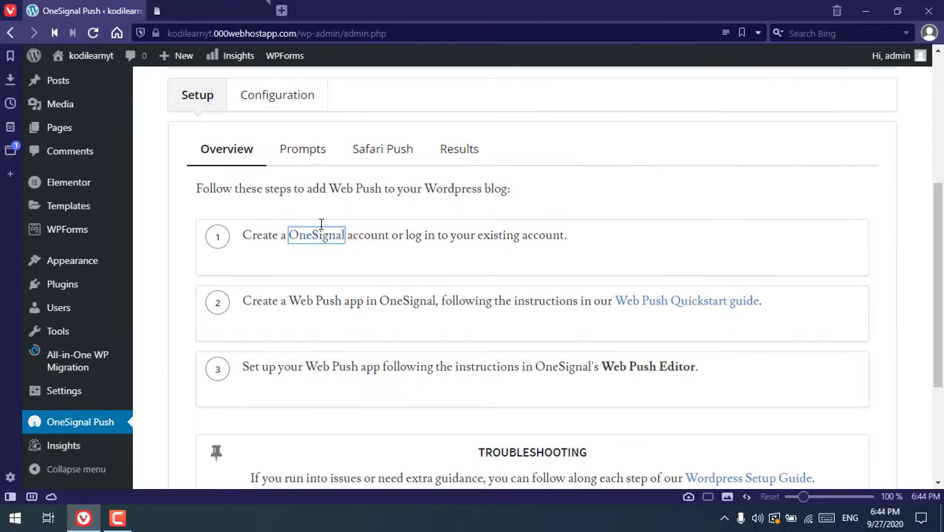
{"action": "left_click", "coordinate": [237, 11]}
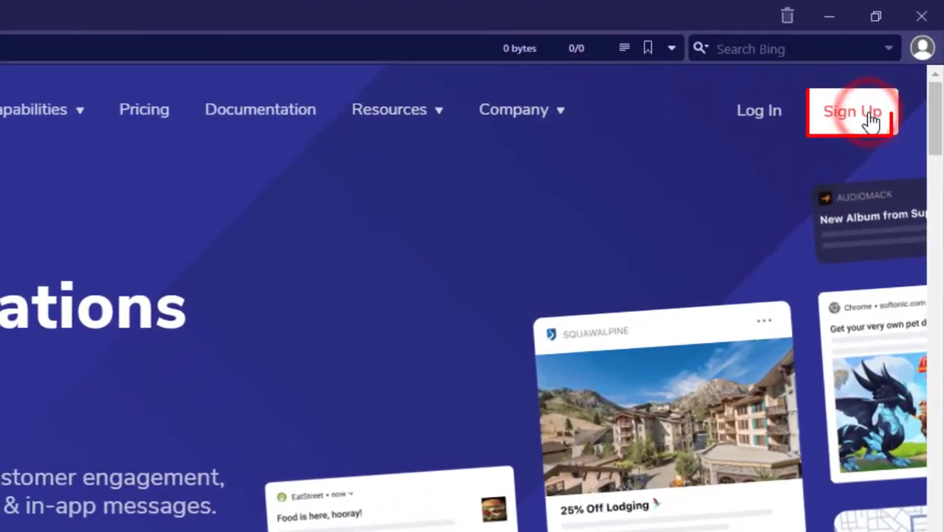
{"action": "left_click", "coordinate": [872, 122]}
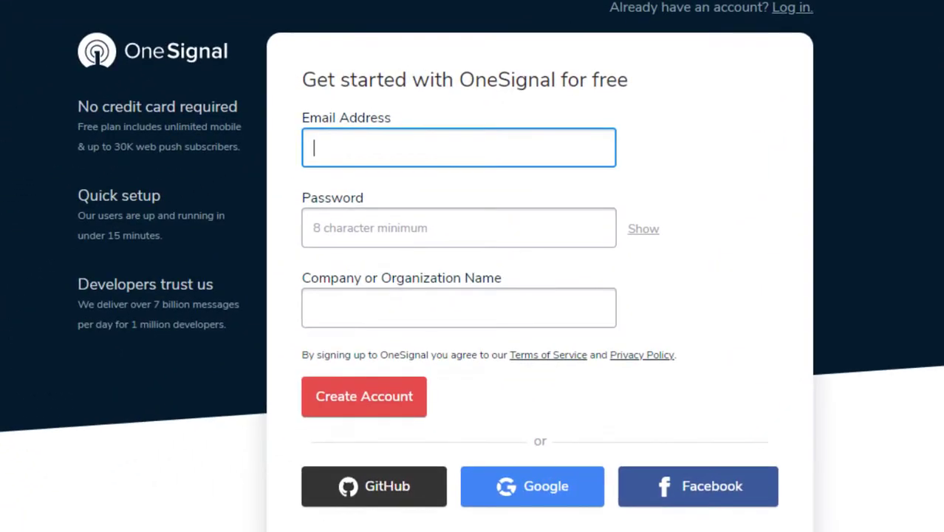
{"action": "left_click", "coordinate": [538, 493]}
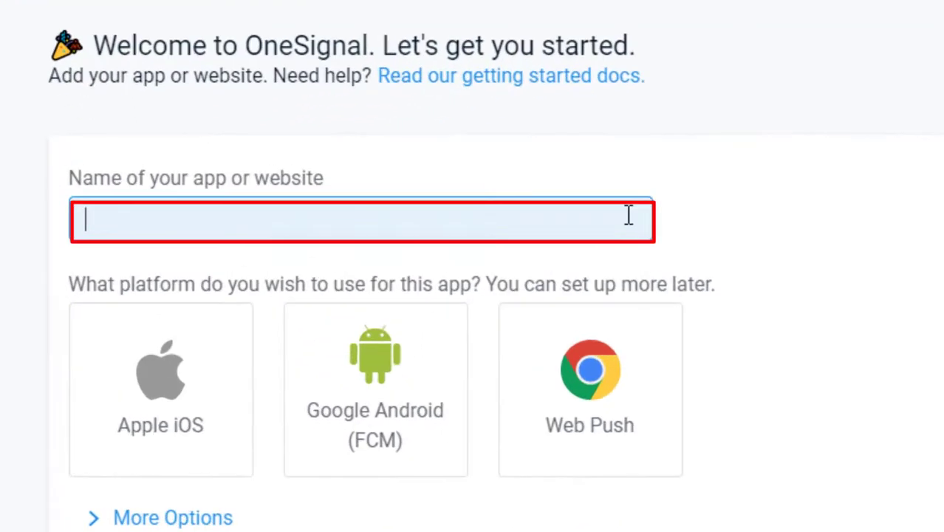
Name the app KodiLearn, pick Web Push, and select the WordPress Plugin or Website Builder integration.
{"action": "type", "text": "diLearn"}
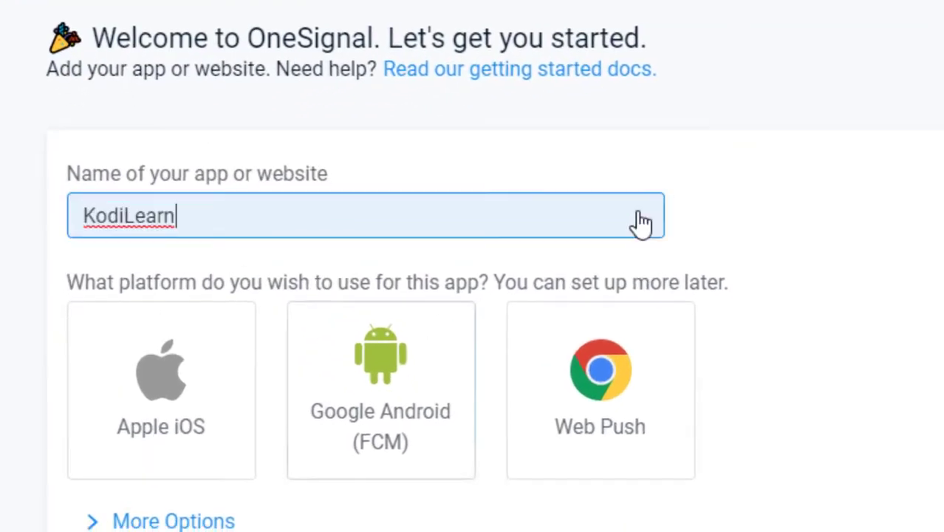
{"action": "left_click", "coordinate": [543, 456]}
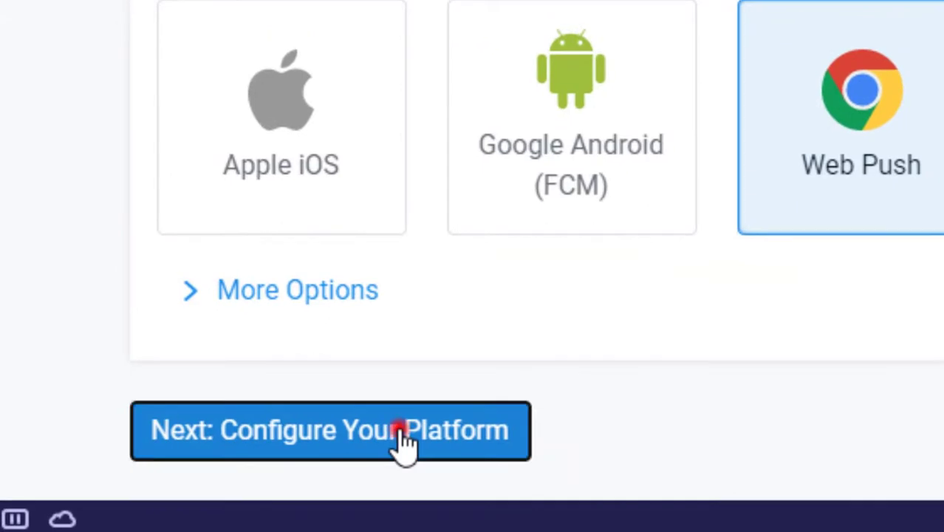
{"action": "left_click", "coordinate": [235, 473]}
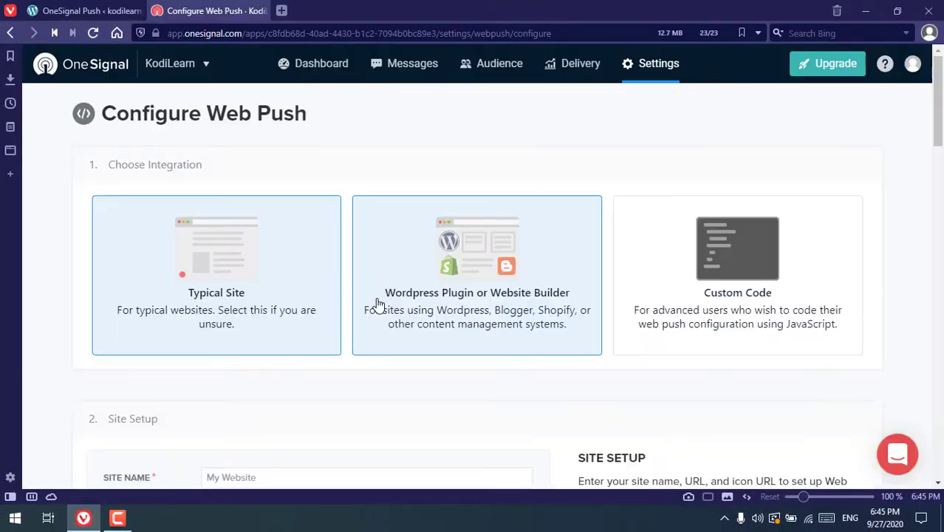
{"action": "left_click", "coordinate": [379, 303]}
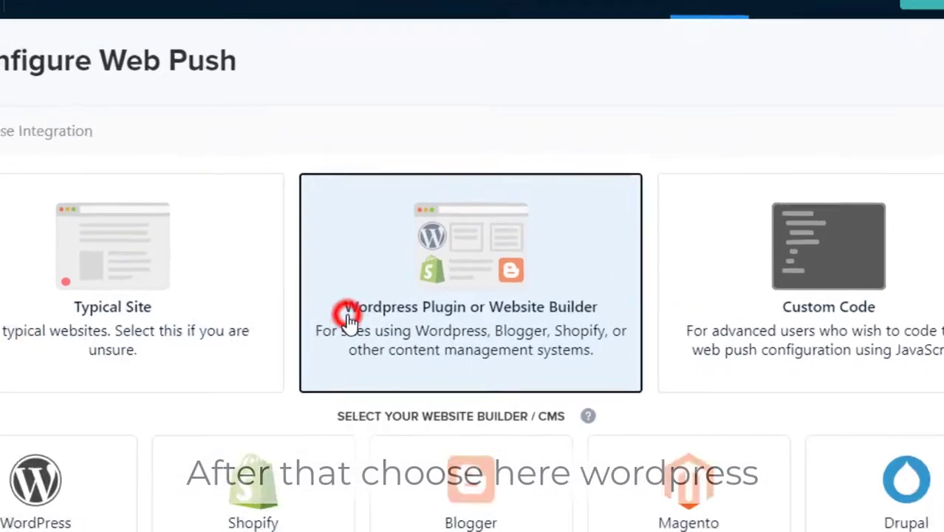
Choose WordPress as the website builder and enter KodiLearn as the site name.
{"action": "scroll", "coordinate": [334, 331], "scroll_direction": "down", "scroll_amount": 2}
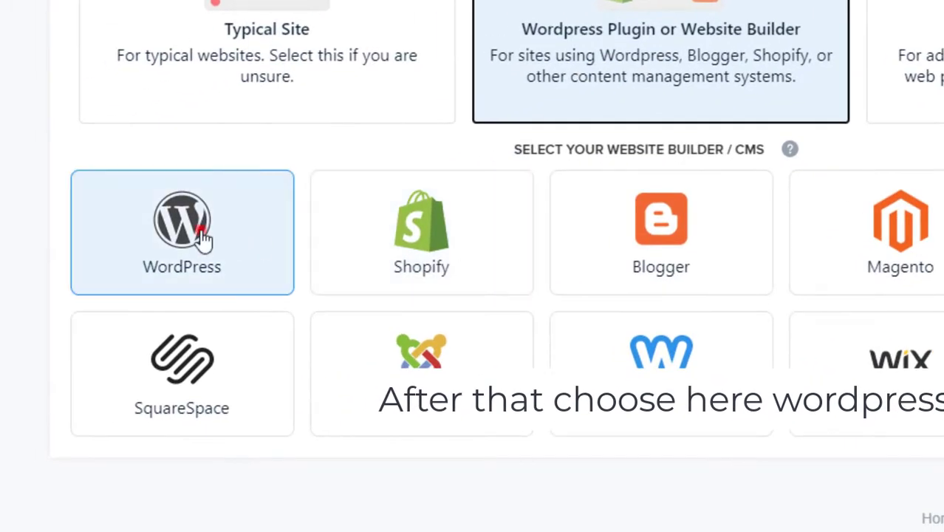
{"action": "left_click", "coordinate": [201, 236]}
{"action": "scroll", "coordinate": [204, 240], "scroll_direction": "down", "scroll_amount": 5}
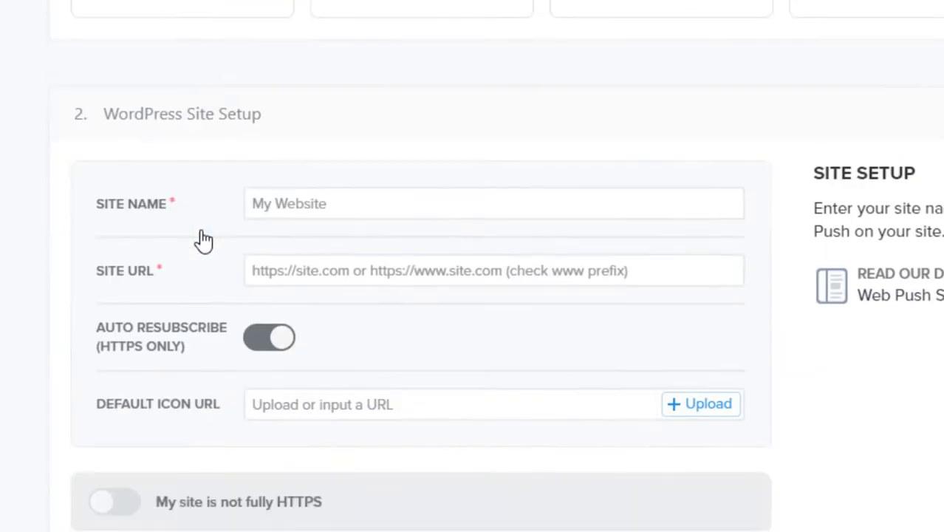
{"action": "left_click", "coordinate": [304, 206]}
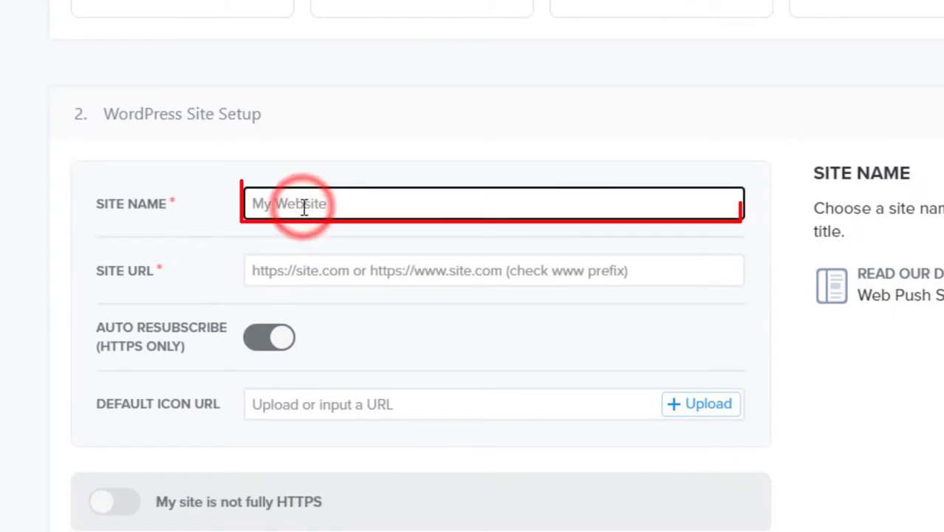
{"action": "type", "text": "KodiLearn"}
{"action": "left_click", "coordinate": [362, 260]}
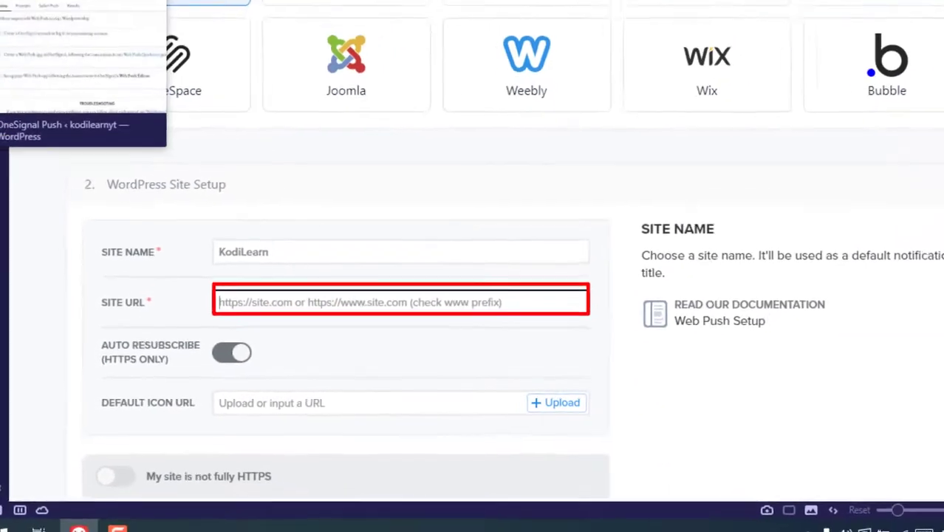
Copy the site domain from the WordPress tab and paste it into OneSignal's Site URL.
{"action": "left_click", "coordinate": [73, 7]}
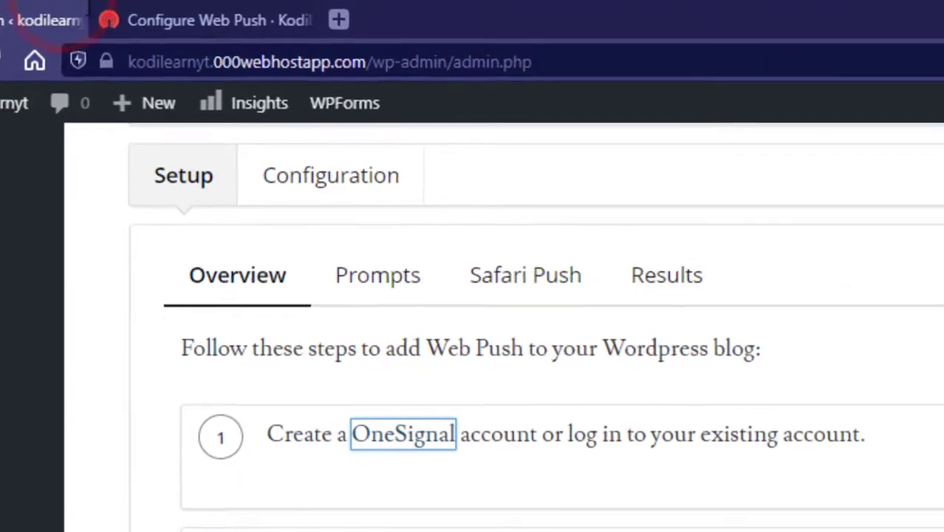
{"action": "left_click_drag", "start_coordinate": [375, 72], "coordinate": [9, 59]}
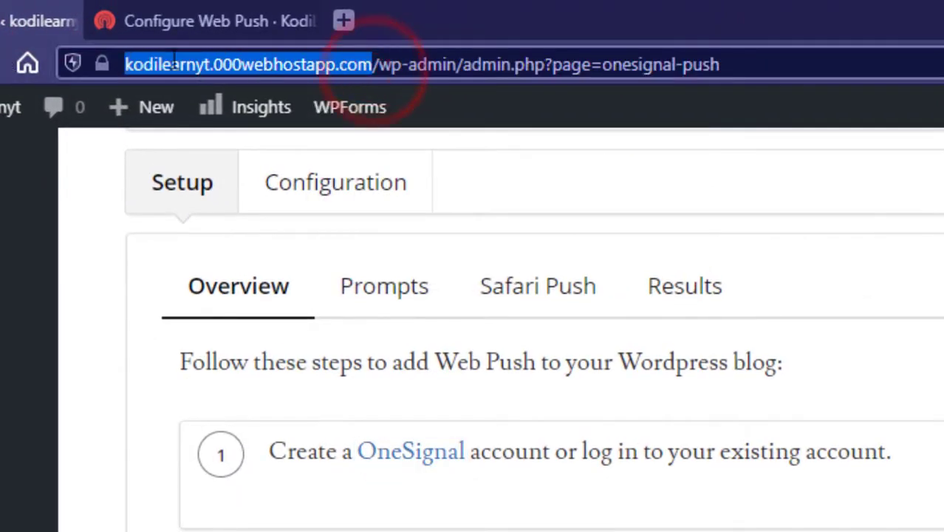
{"action": "right_click", "coordinate": [237, 60]}
{"action": "left_click", "coordinate": [343, 236]}
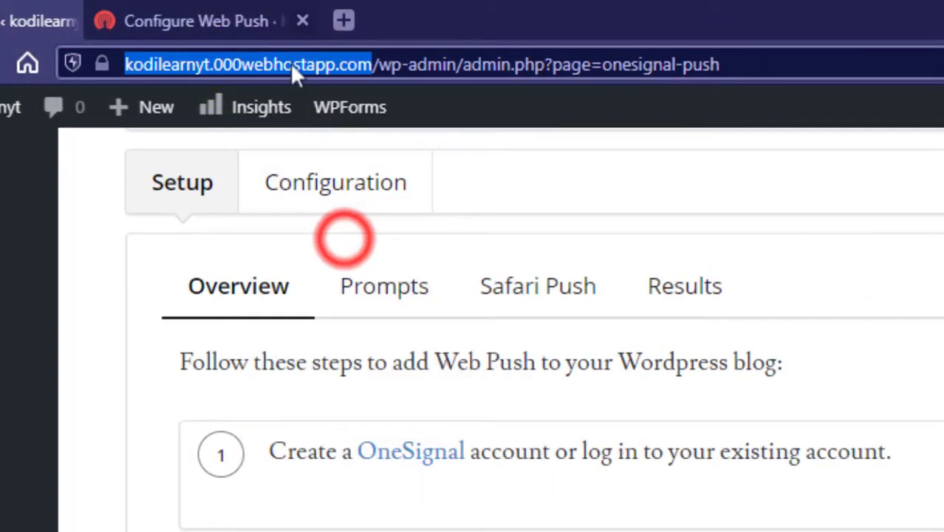
{"action": "left_click", "coordinate": [267, 16]}
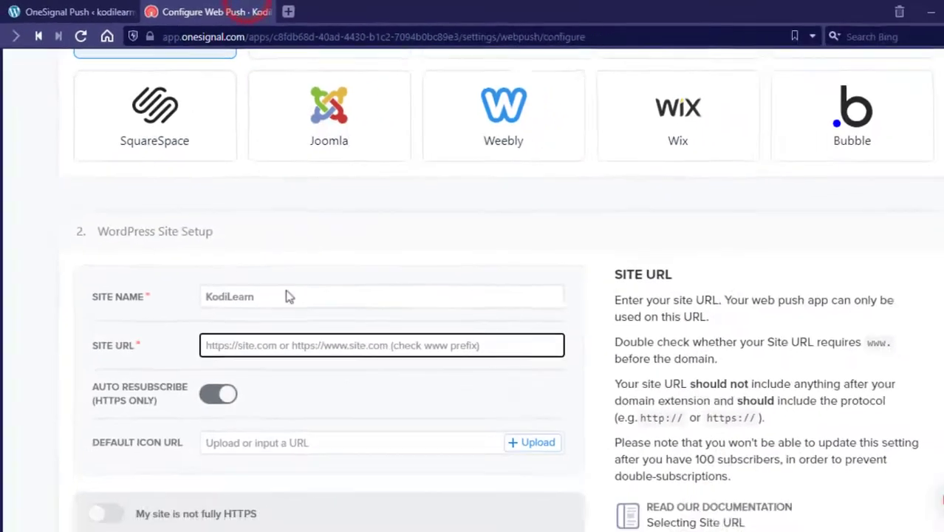
{"action": "right_click", "coordinate": [293, 340]}
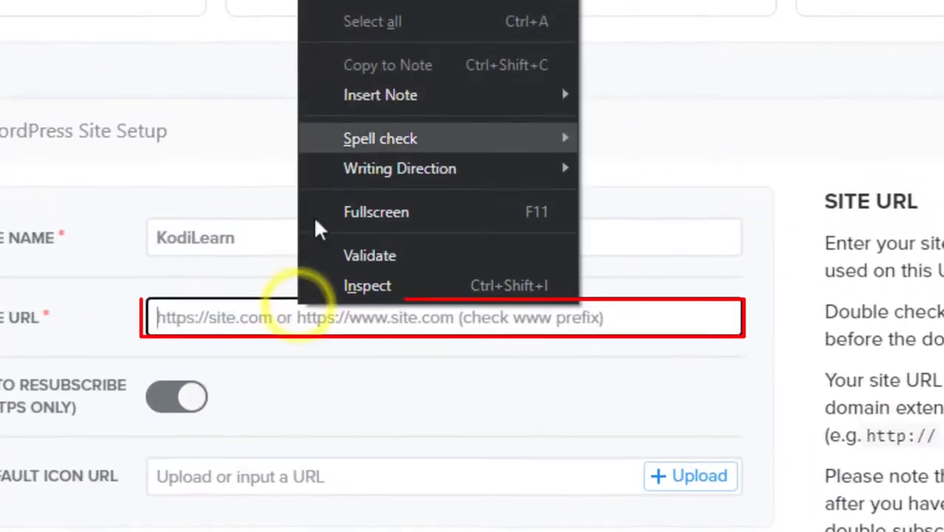
{"action": "left_click", "coordinate": [334, 160]}
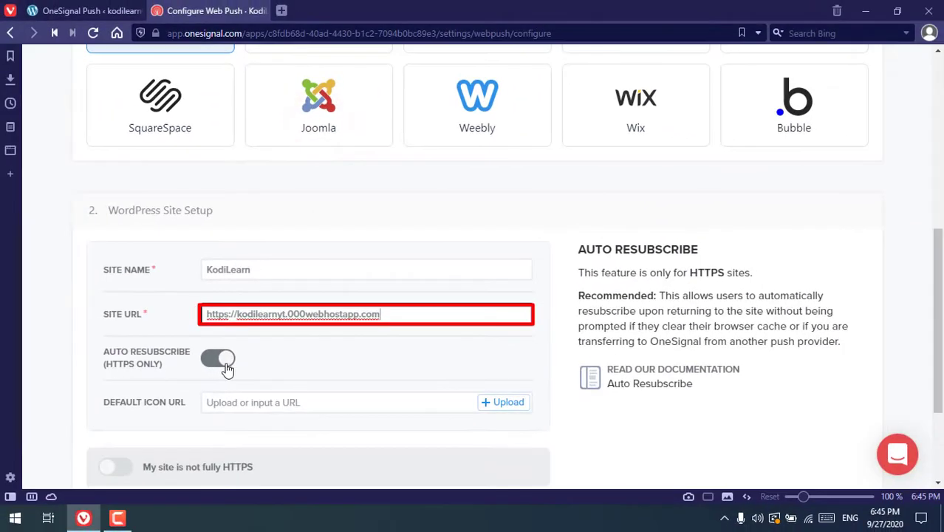
Enable a default notification icon and focus the Default Icon URL field.
{"action": "scroll", "coordinate": [222, 368], "scroll_direction": "down", "scroll_amount": 1}
{"action": "left_click", "coordinate": [236, 445]}
{"action": "left_click", "coordinate": [304, 299]}
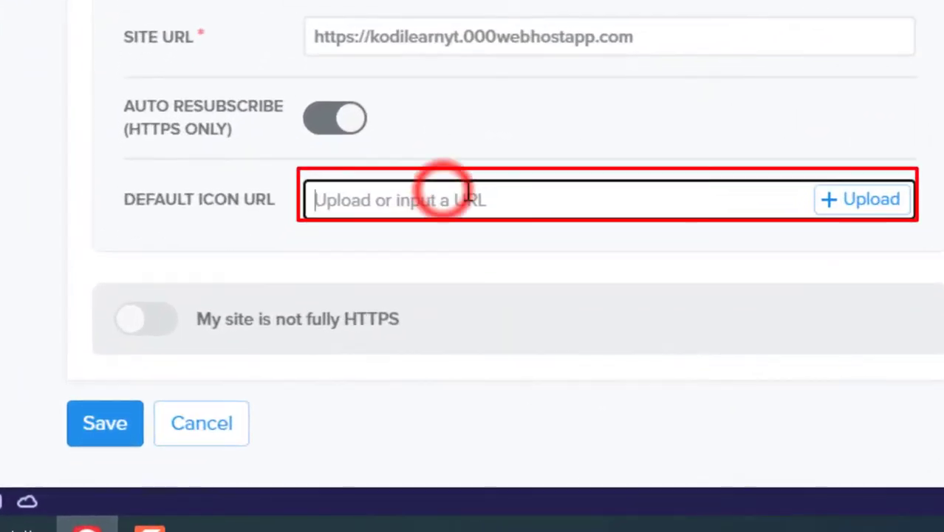
Upload ASPdotNET_logo.jpg as the cropped default notification icon and save the WordPress site setup.
{"action": "left_click", "coordinate": [561, 303]}
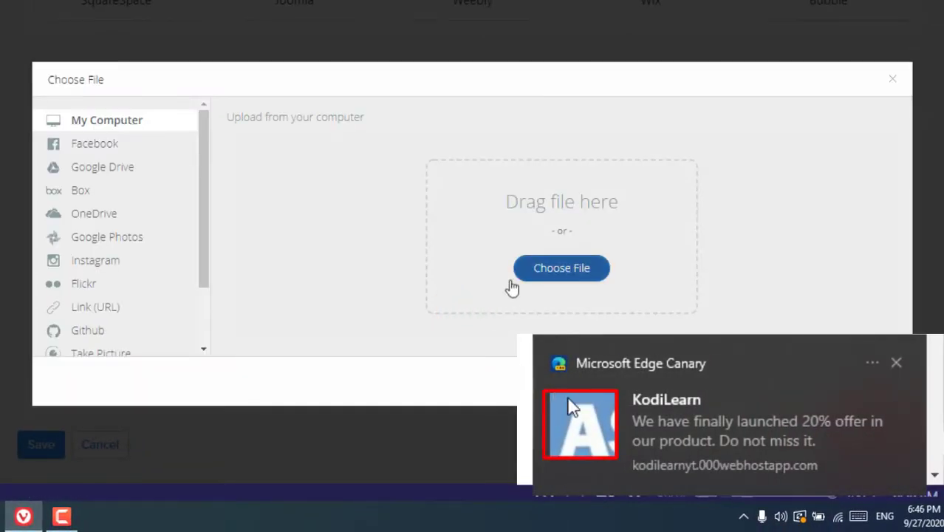
{"action": "left_click", "coordinate": [526, 274]}
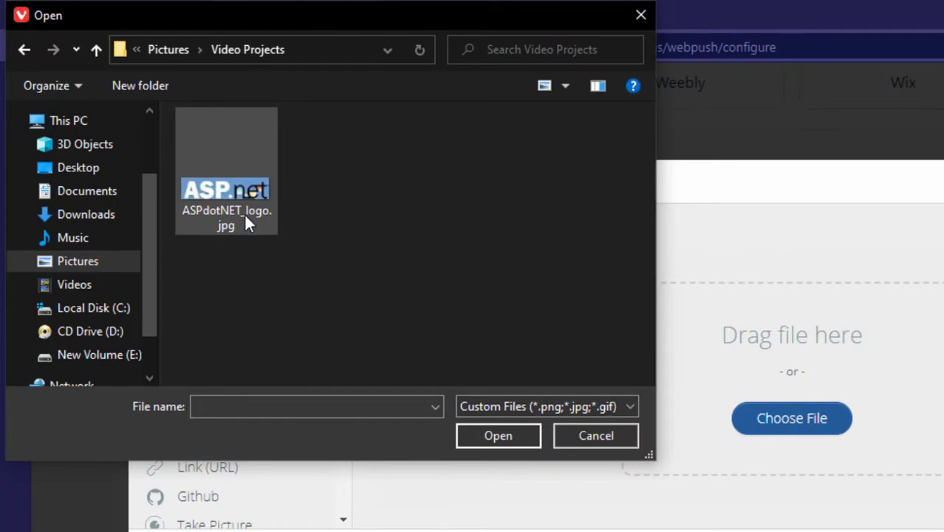
{"action": "double_click", "coordinate": [244, 213]}
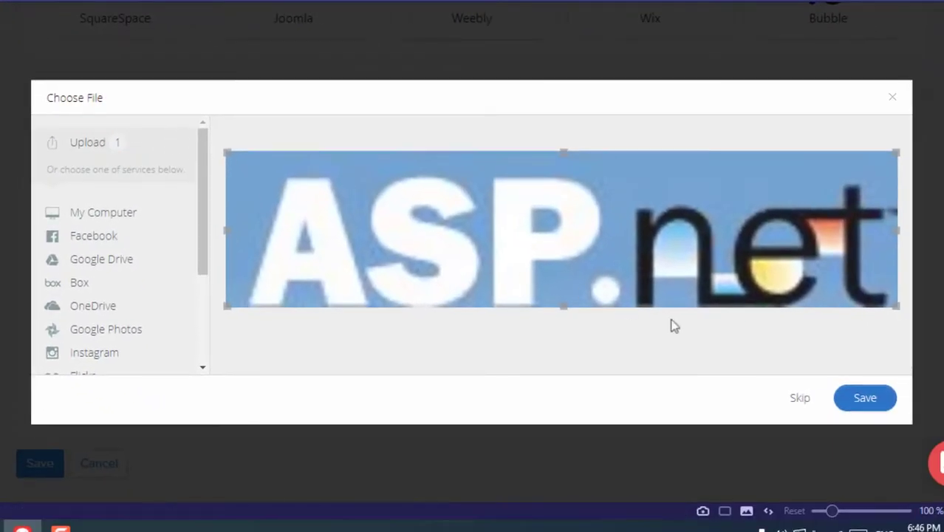
{"action": "left_click", "coordinate": [865, 397]}
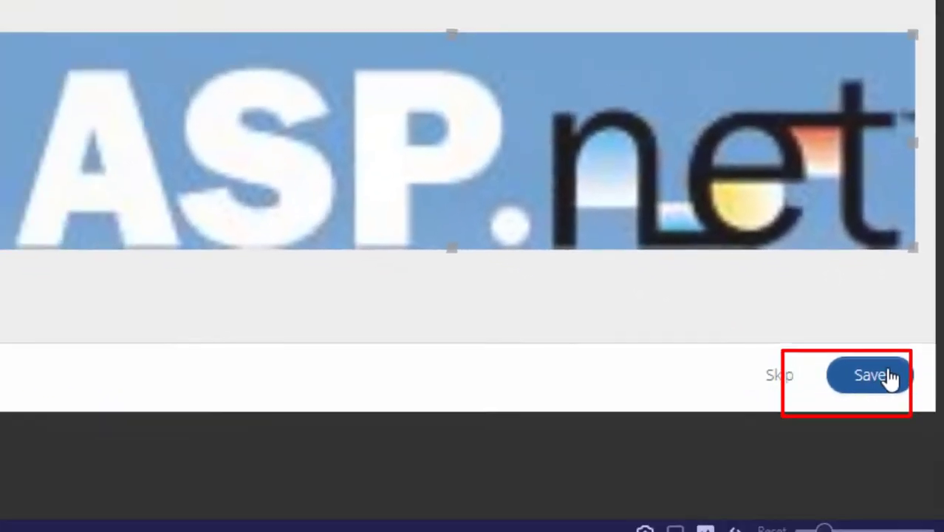
{"action": "left_click", "coordinate": [874, 382]}
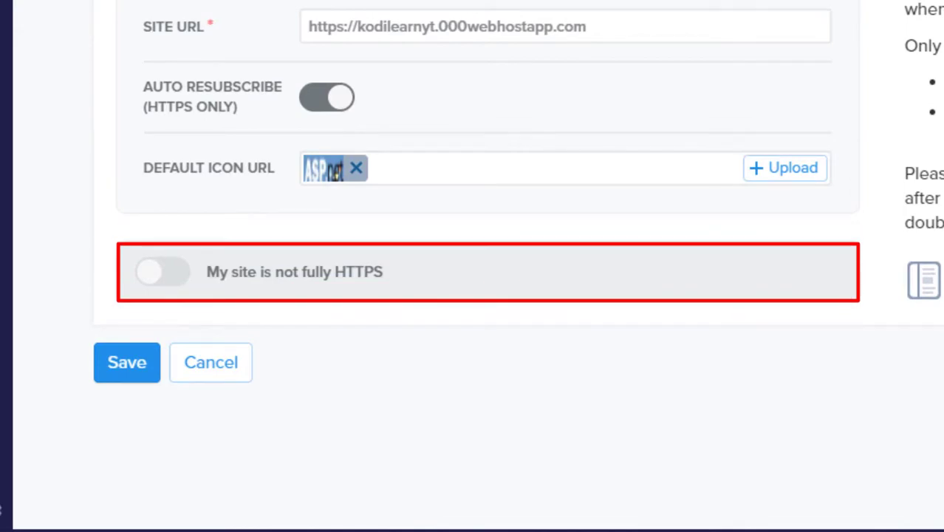
{"action": "left_click", "coordinate": [133, 373]}
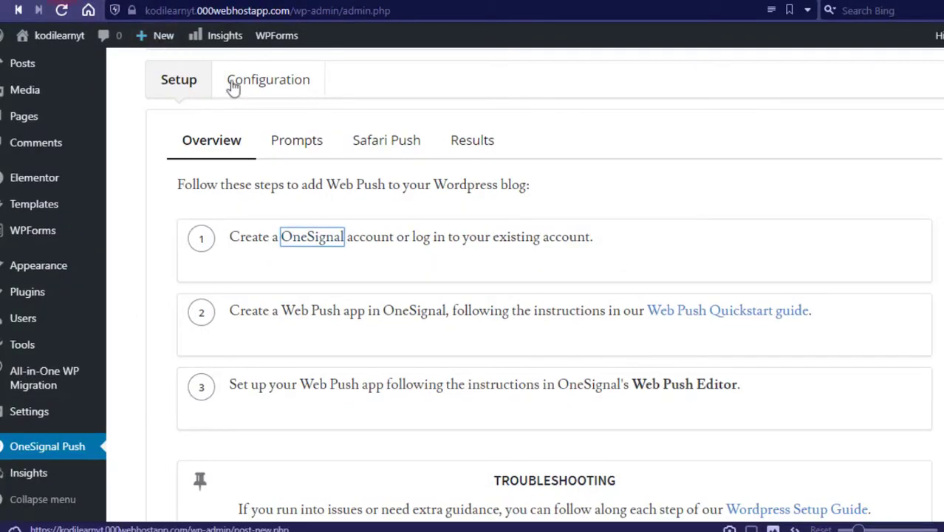
Paste the OneSignal App ID into the plugin's Configuration App ID field.
{"action": "left_click", "coordinate": [245, 94]}
{"action": "left_click", "coordinate": [353, 309]}
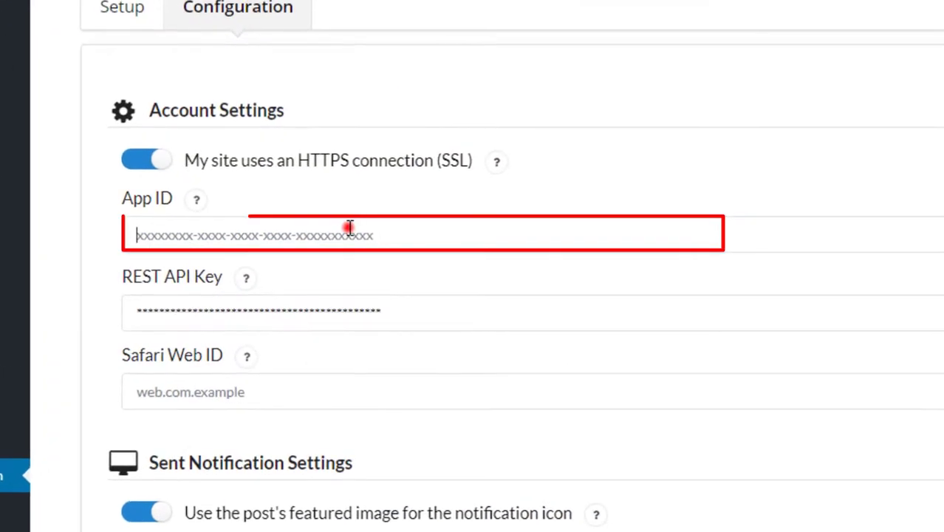
{"action": "right_click", "coordinate": [350, 228]}
{"action": "left_click", "coordinate": [397, 330]}
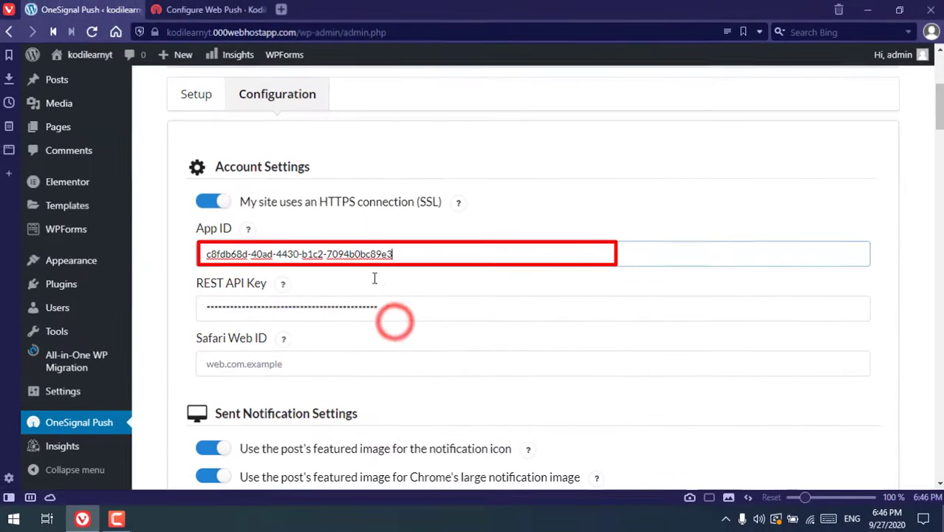
Copy the OneSignal API key and replace the REST API Key field's contents with it.
{"action": "left_click", "coordinate": [242, 11]}
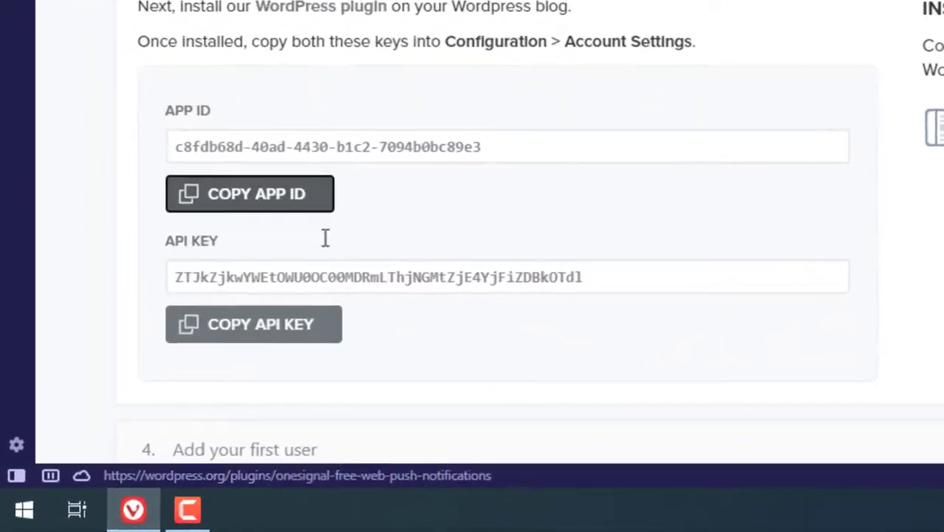
{"action": "left_click", "coordinate": [344, 321]}
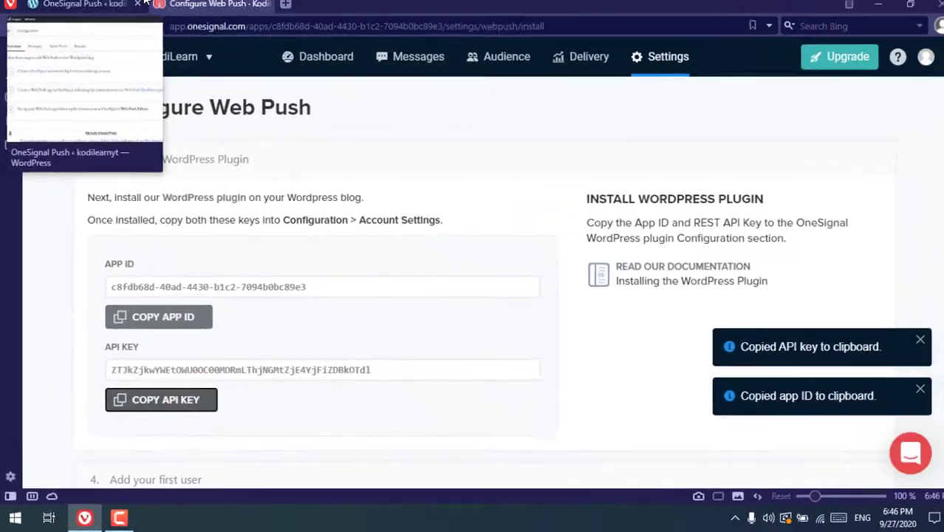
{"action": "left_click", "coordinate": [139, 8]}
{"action": "left_click_drag", "start_coordinate": [406, 309], "coordinate": [215, 298]}
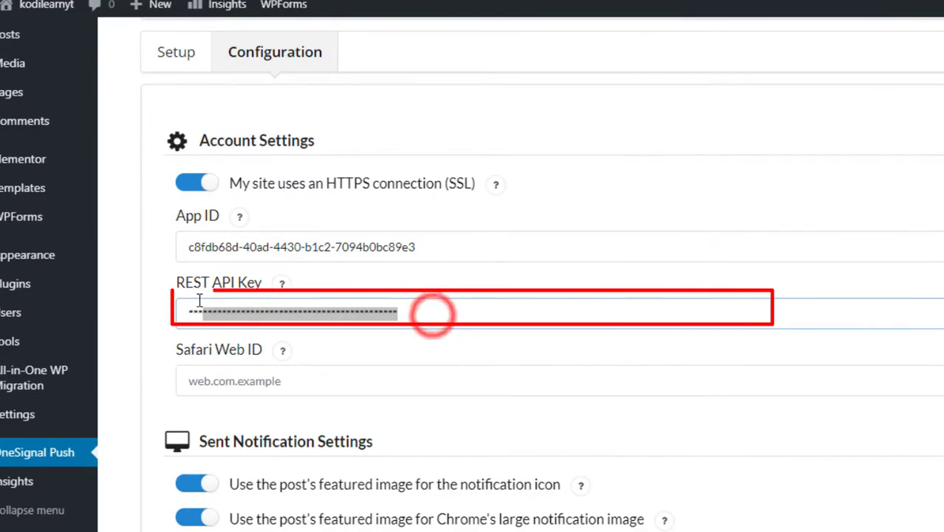
{"action": "right_click", "coordinate": [213, 306]}
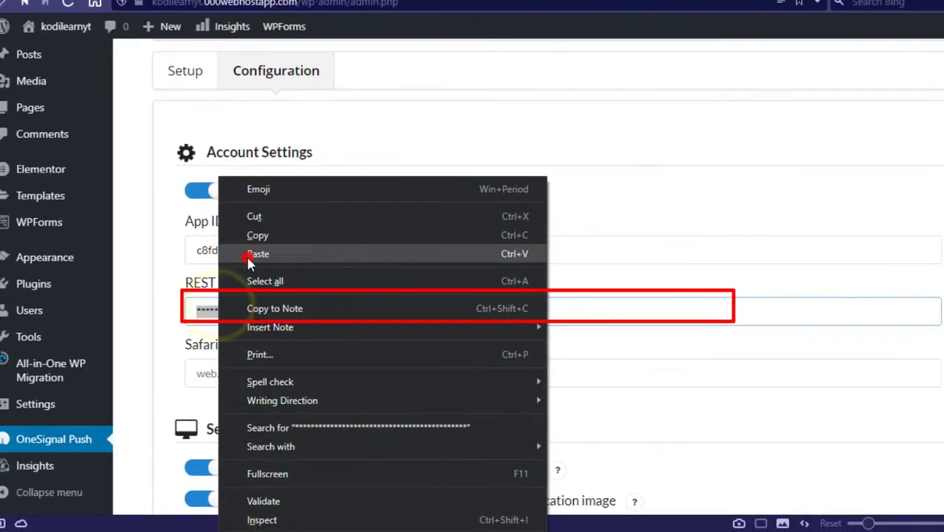
{"action": "left_click", "coordinate": [238, 74]}
Finish the OneSignal web push setup and save the WordPress plugin configuration.
{"action": "left_click", "coordinate": [210, 7]}
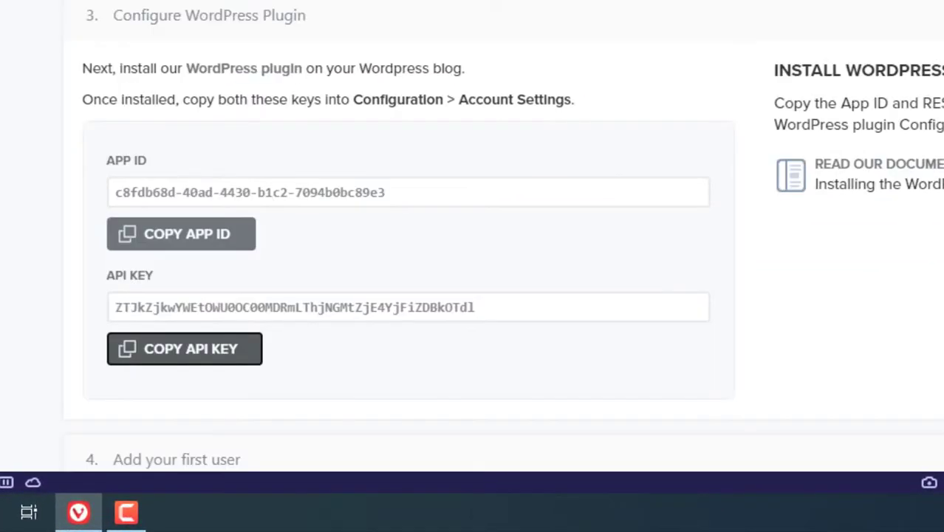
{"action": "scroll", "coordinate": [307, 212], "scroll_direction": "down", "scroll_amount": 3}
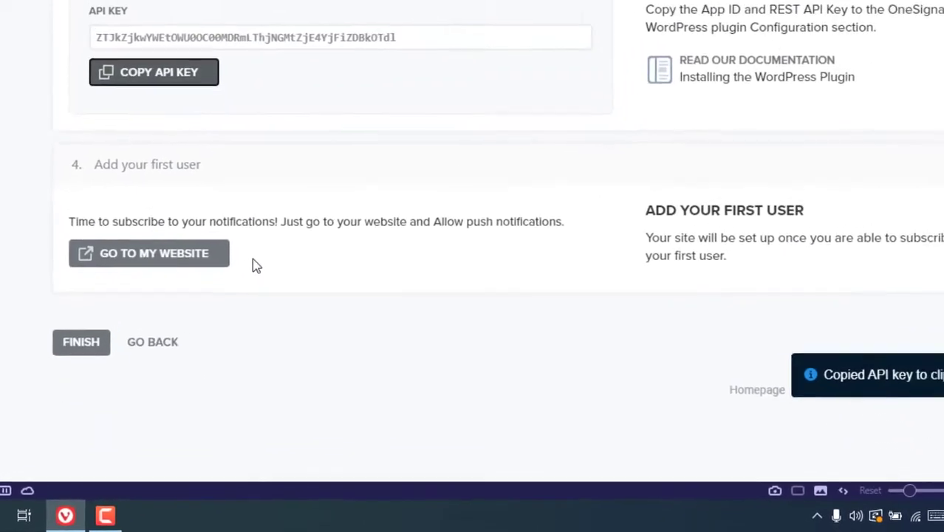
{"action": "left_click", "coordinate": [87, 403]}
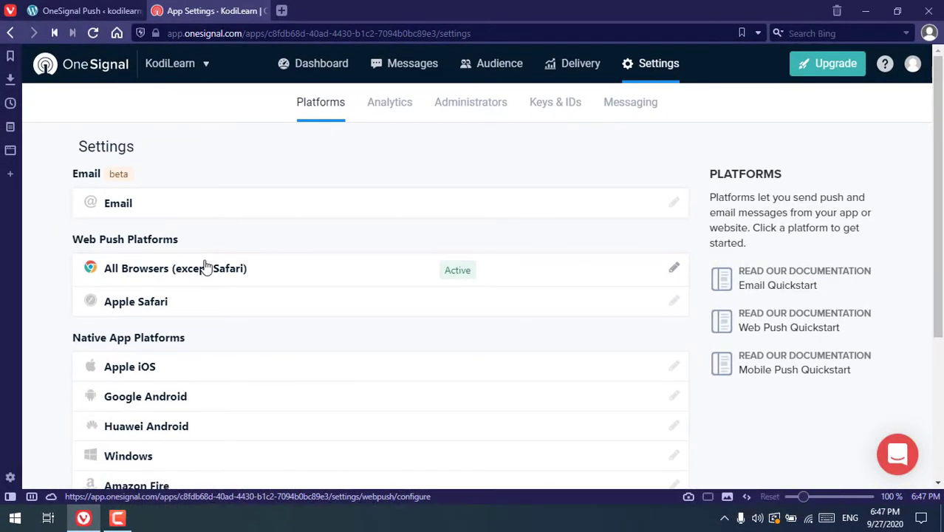
{"action": "left_click", "coordinate": [94, 9]}
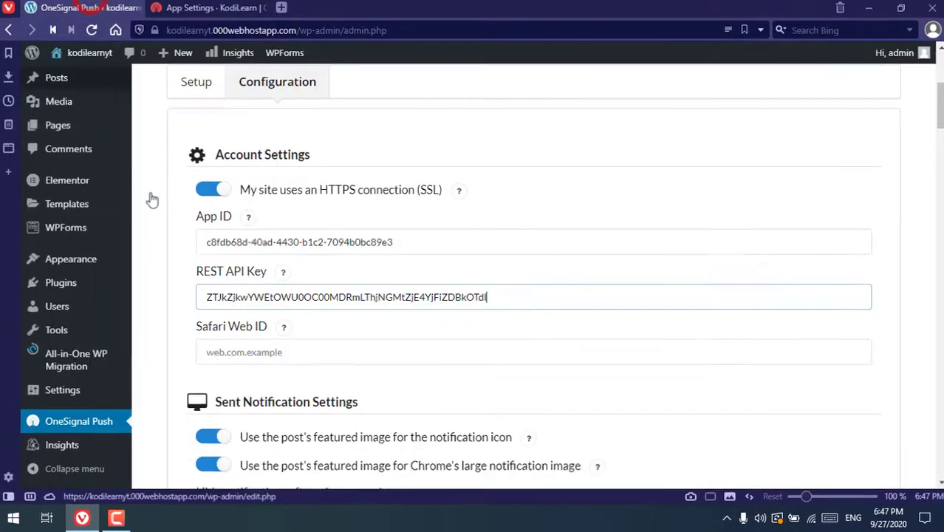
{"action": "scroll", "coordinate": [144, 175], "scroll_direction": "down", "scroll_amount": 15}
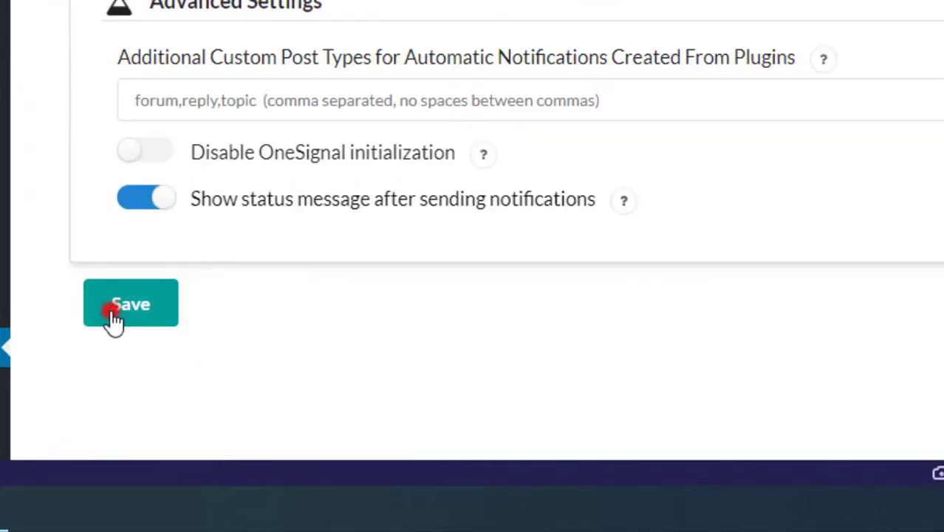
{"action": "left_click", "coordinate": [115, 316]}
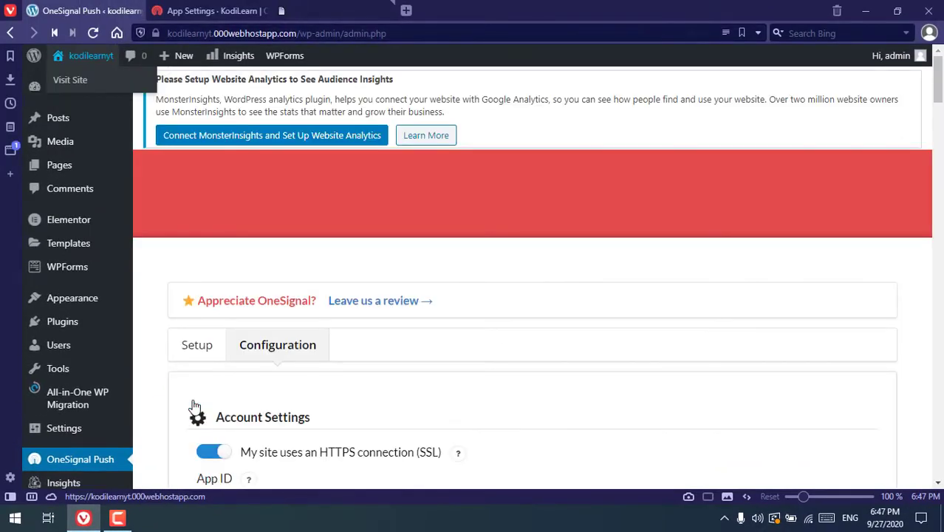
{"action": "left_click", "coordinate": [303, 11]}
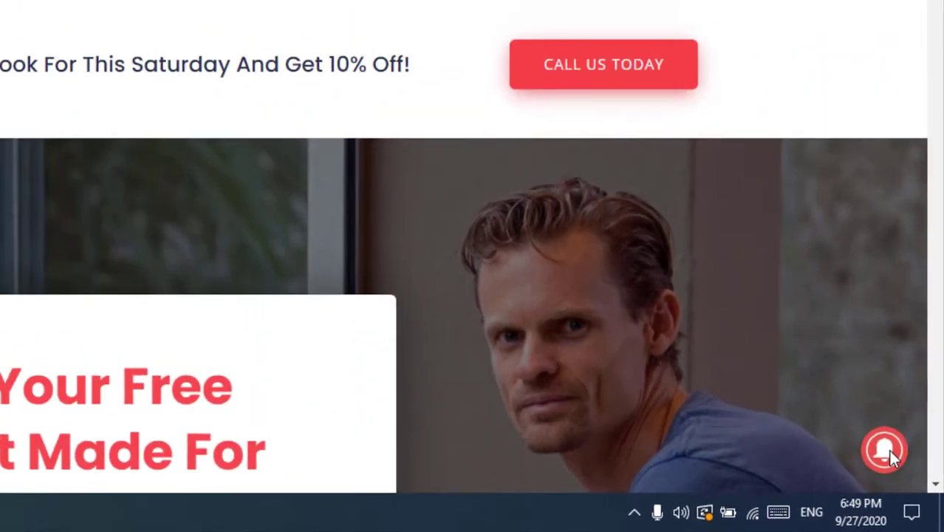
Subscribe to the site's push notifications in Chrome via the bell and Allow, then minimize Chrome.
{"action": "left_click", "coordinate": [888, 450]}
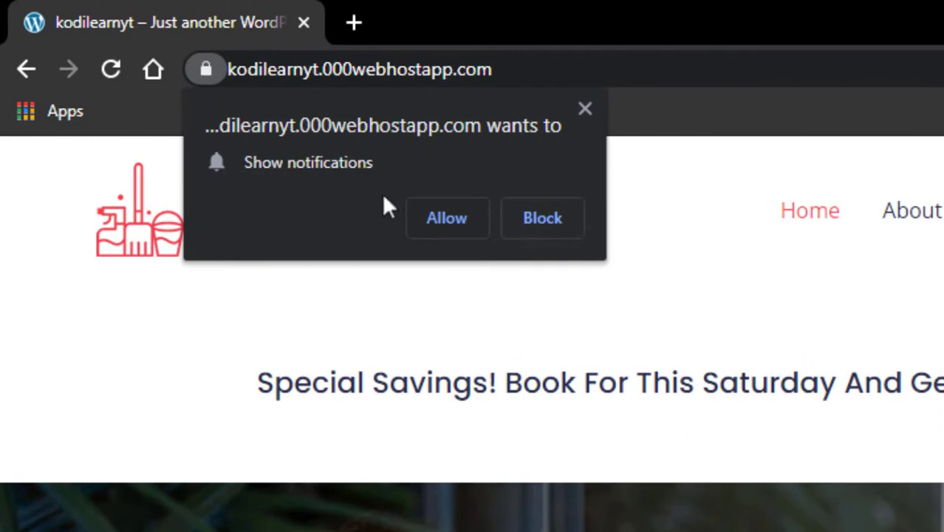
{"action": "left_click", "coordinate": [437, 222]}
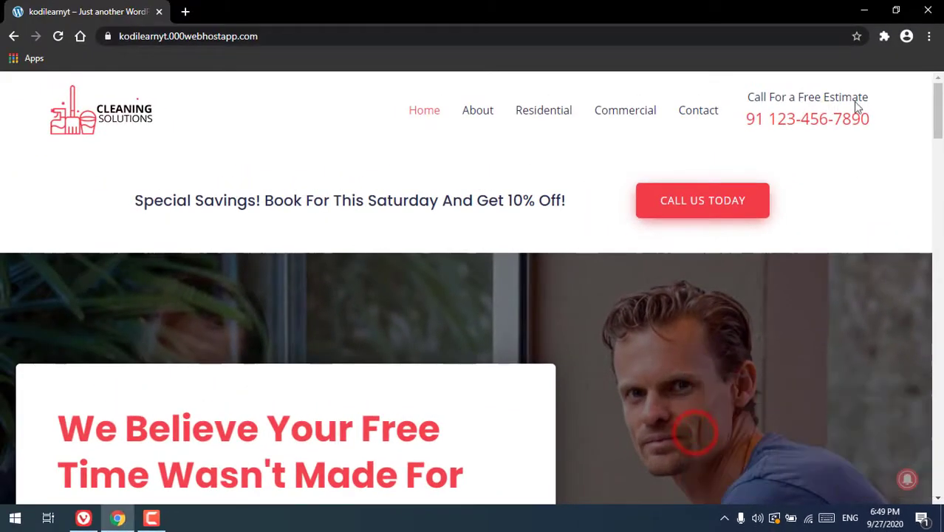
{"action": "left_click", "coordinate": [865, 8]}
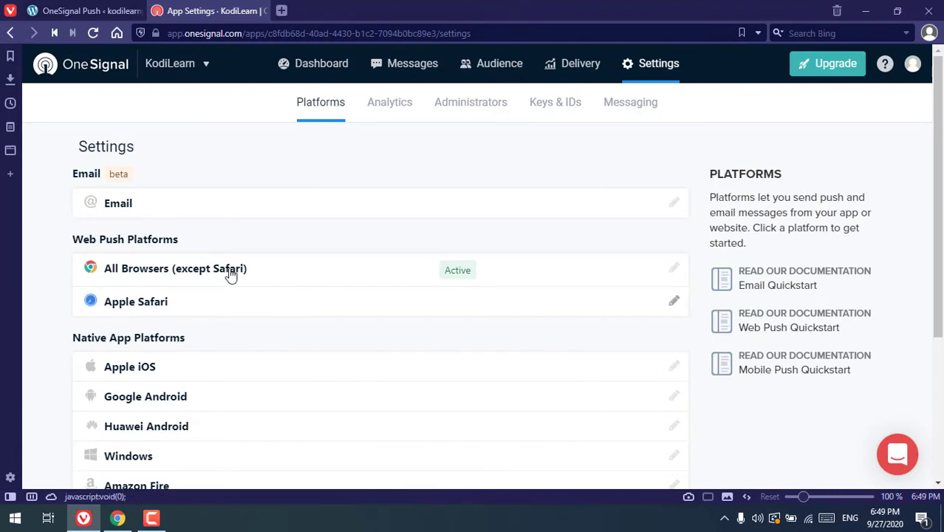
Start the Apple Safari web push setup and paste the site's domain from WordPress into Site URL.
{"action": "left_click", "coordinate": [537, 303]}
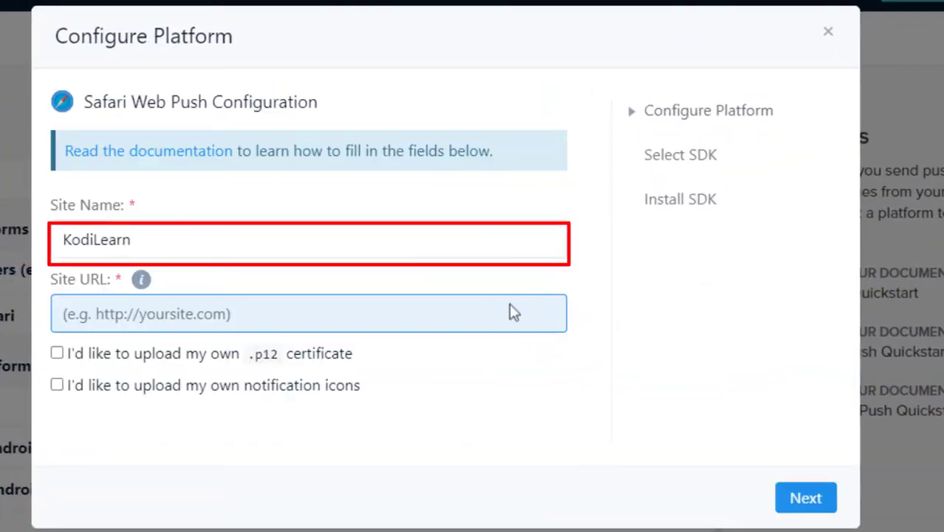
{"action": "left_click", "coordinate": [197, 221]}
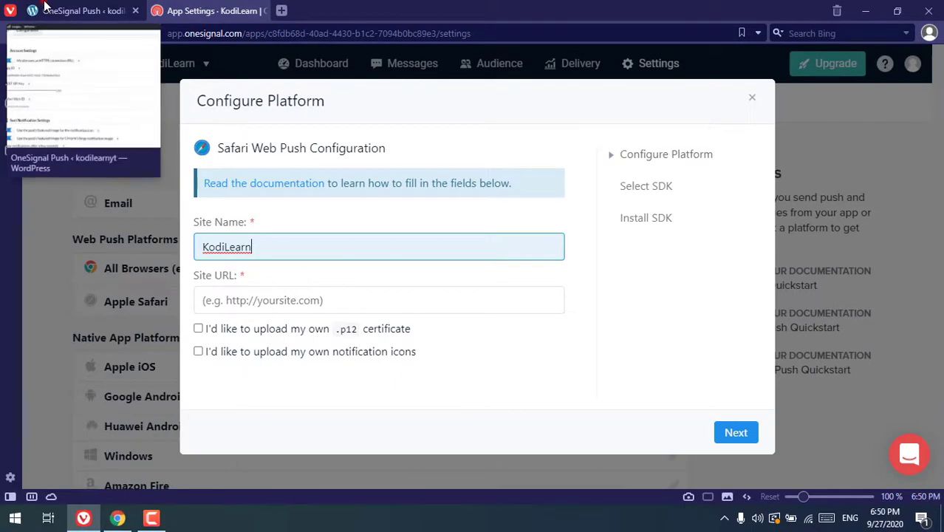
{"action": "left_click", "coordinate": [84, 8]}
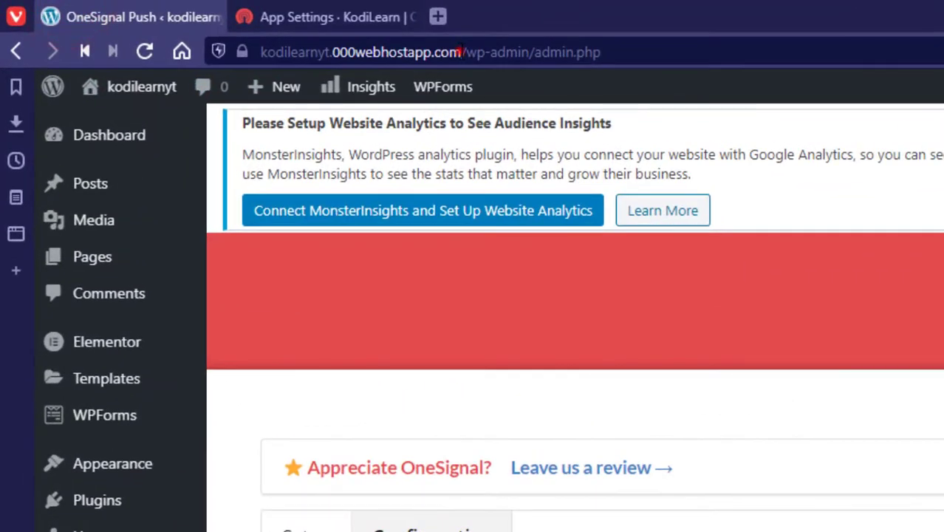
{"action": "double_click", "coordinate": [460, 52]}
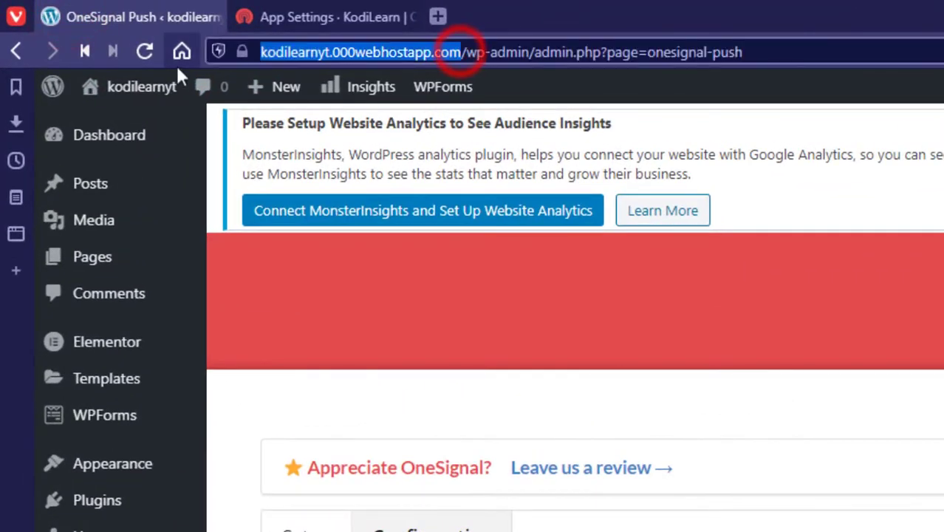
{"action": "right_click", "coordinate": [295, 56]}
{"action": "left_click", "coordinate": [352, 208]}
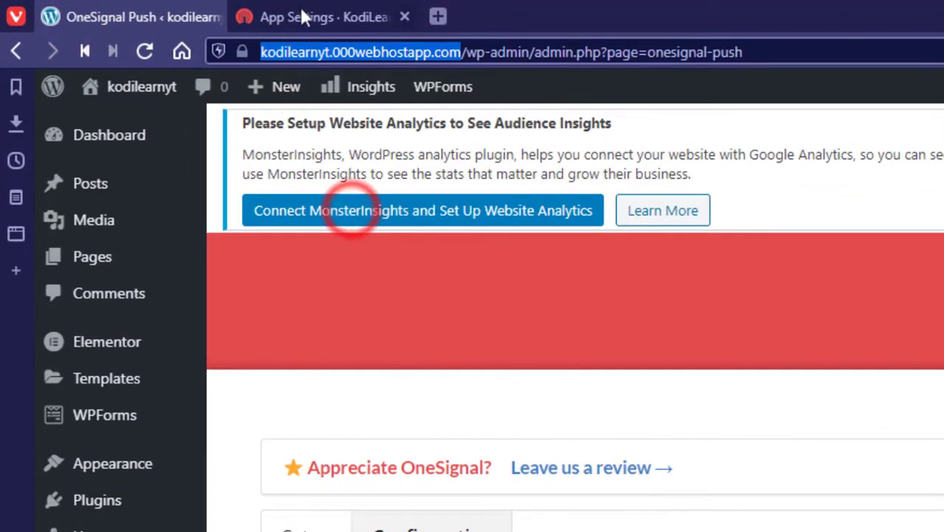
{"action": "left_click", "coordinate": [332, 16]}
{"action": "left_click", "coordinate": [168, 303]}
{"action": "right_click", "coordinate": [168, 303]}
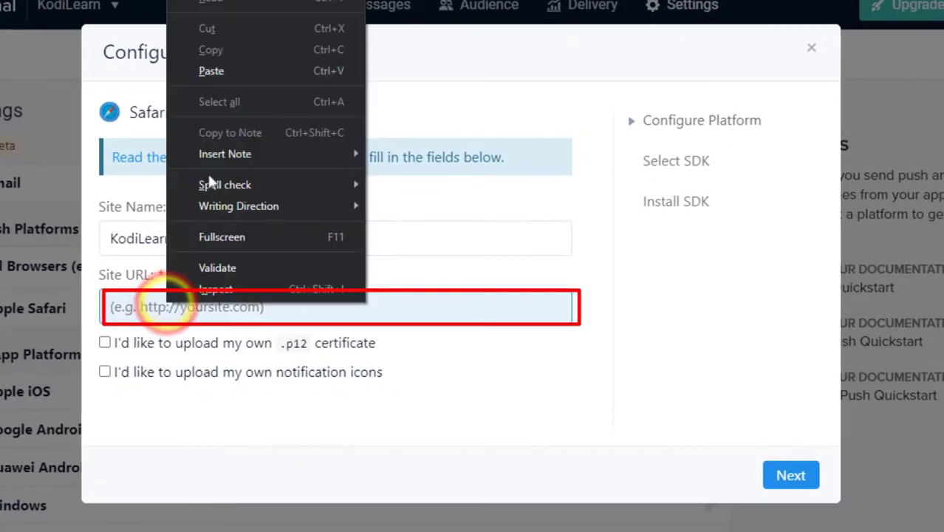
{"action": "left_click", "coordinate": [239, 72]}
Choose the WordPress SDK as target and copy the Safari Web ID.
{"action": "left_click", "coordinate": [784, 474]}
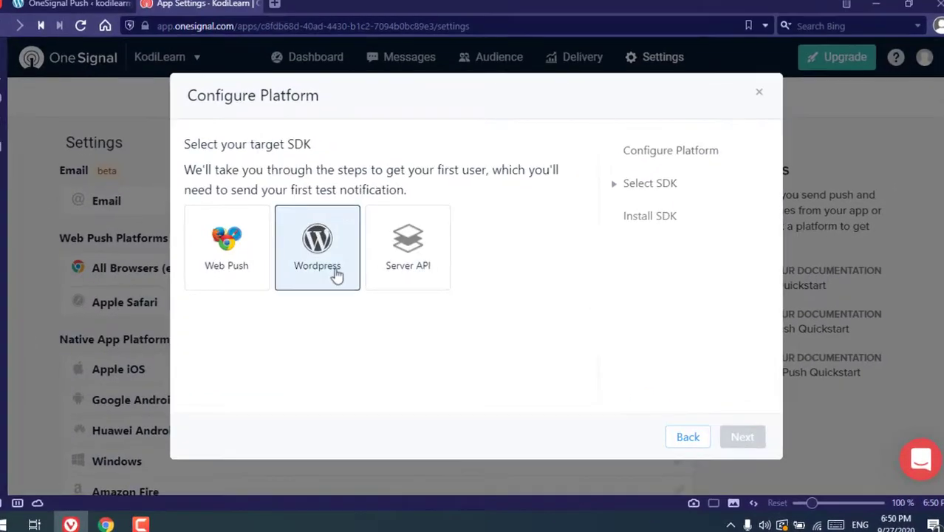
{"action": "left_click", "coordinate": [344, 269]}
{"action": "left_click", "coordinate": [736, 436]}
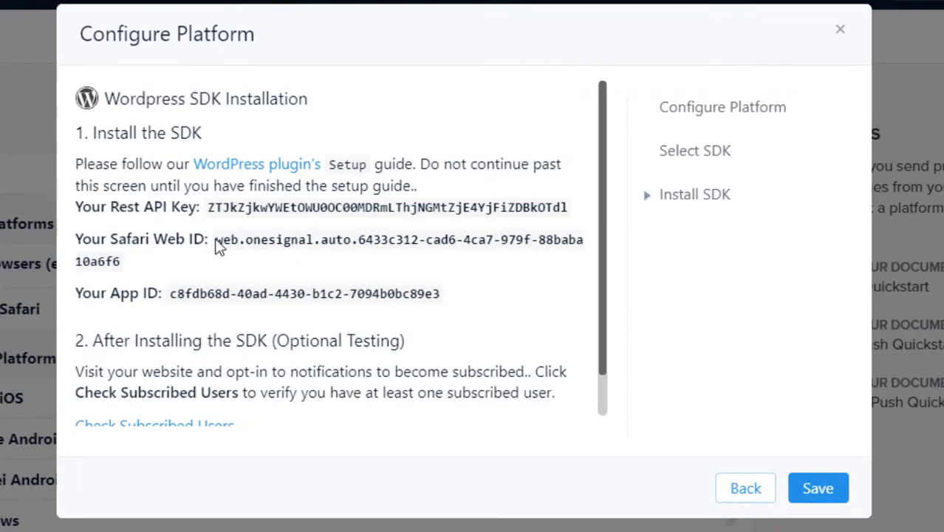
{"action": "left_click_drag", "start_coordinate": [219, 248], "coordinate": [137, 261]}
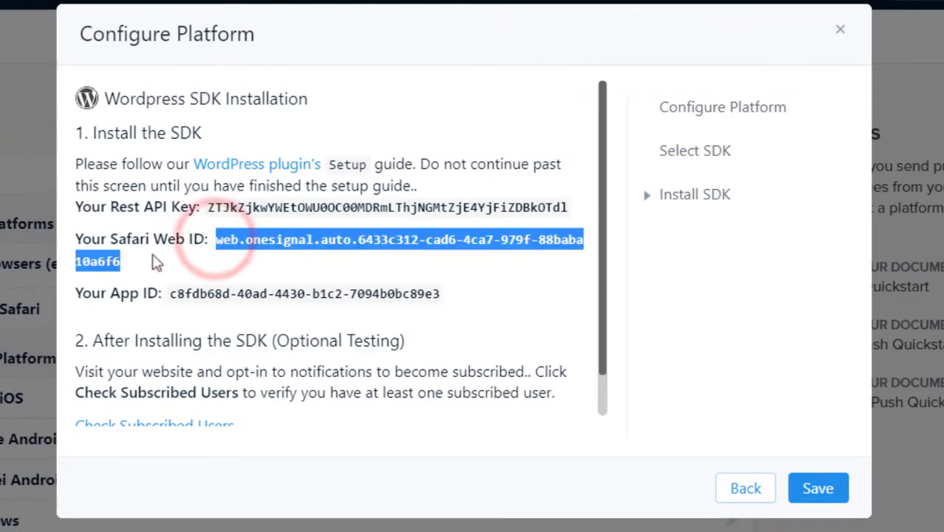
{"action": "right_click", "coordinate": [267, 244]}
{"action": "left_click", "coordinate": [294, 258]}
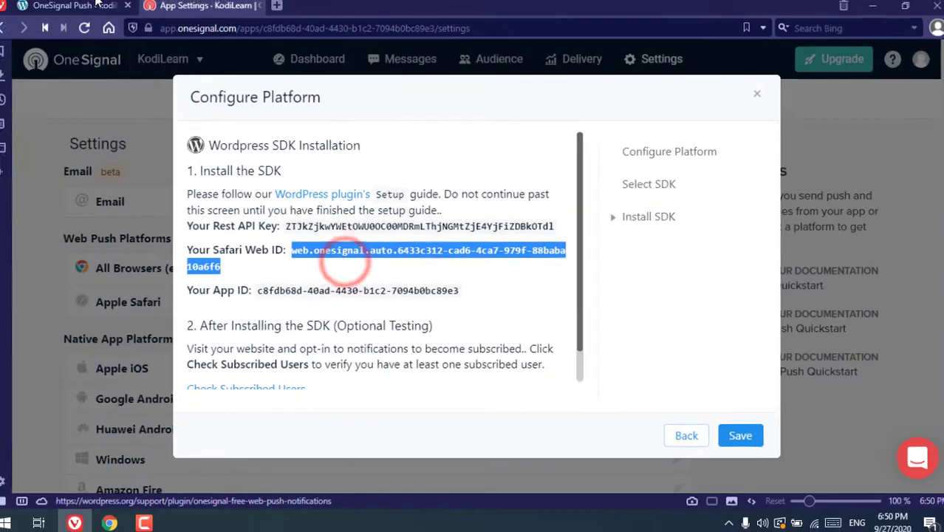
{"action": "left_click", "coordinate": [109, 12]}
Paste the copied ID into the plugin's Safari Web ID field and save the settings.
{"action": "scroll", "coordinate": [210, 228], "scroll_direction": "down", "scroll_amount": 4}
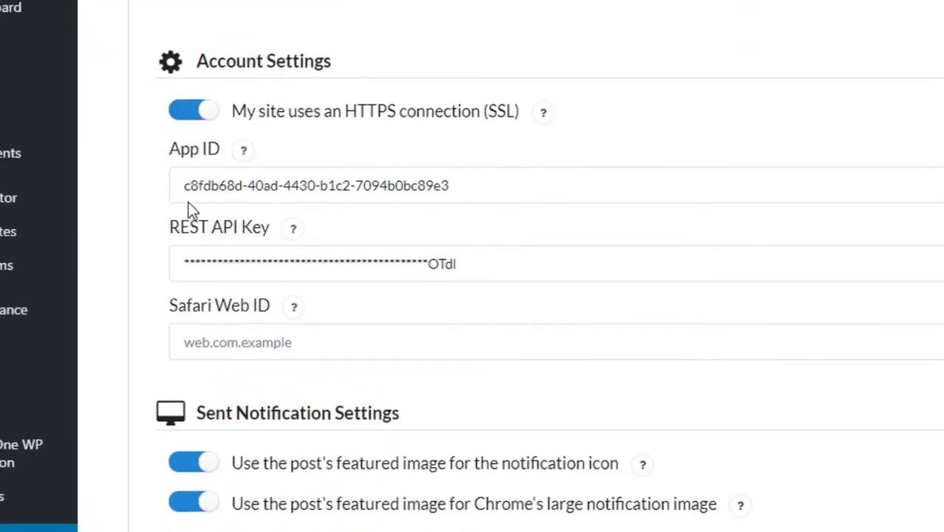
{"action": "scroll", "coordinate": [191, 210], "scroll_direction": "up", "scroll_amount": 1}
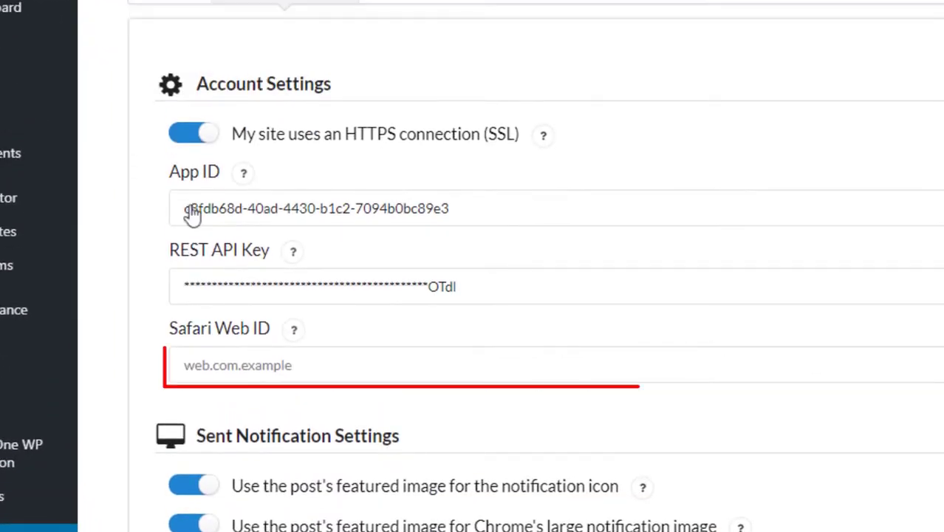
{"action": "right_click", "coordinate": [274, 349]}
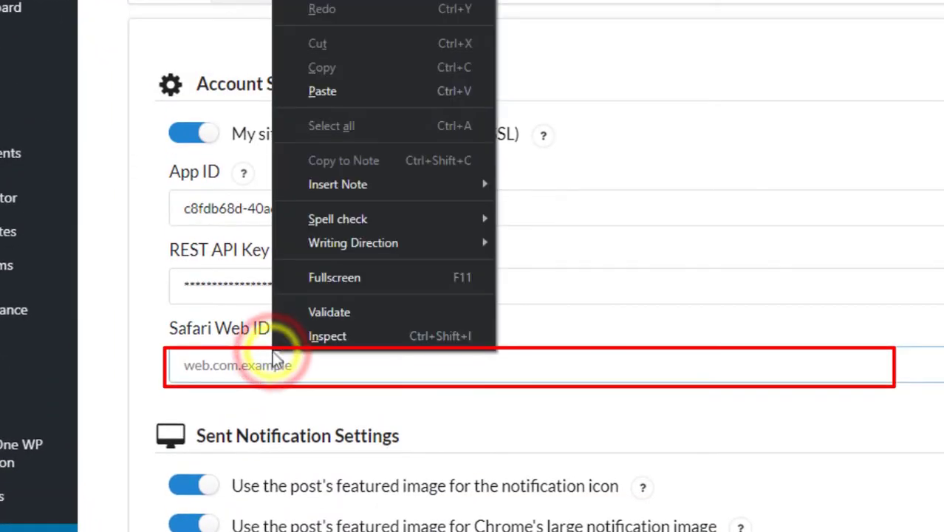
{"action": "left_click", "coordinate": [313, 92]}
{"action": "scroll", "coordinate": [331, 147], "scroll_direction": "down", "scroll_amount": 15}
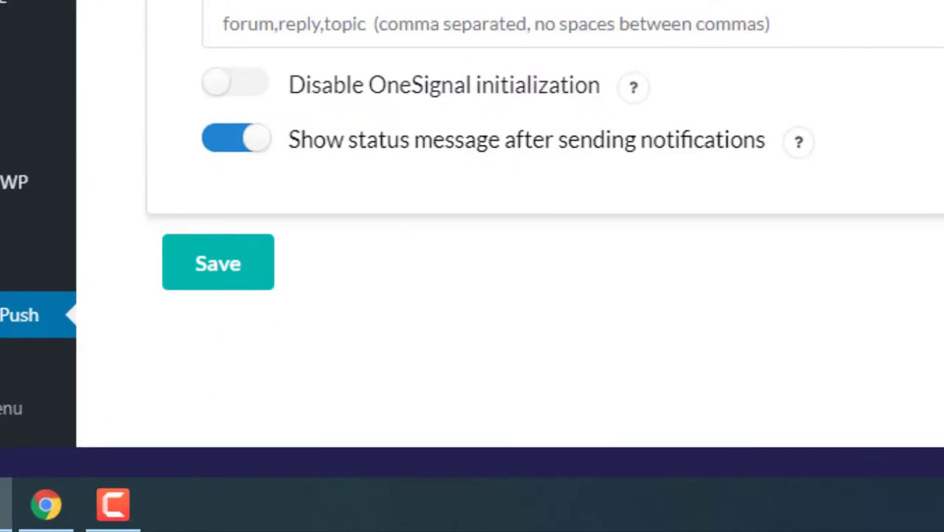
{"action": "left_click", "coordinate": [216, 285]}
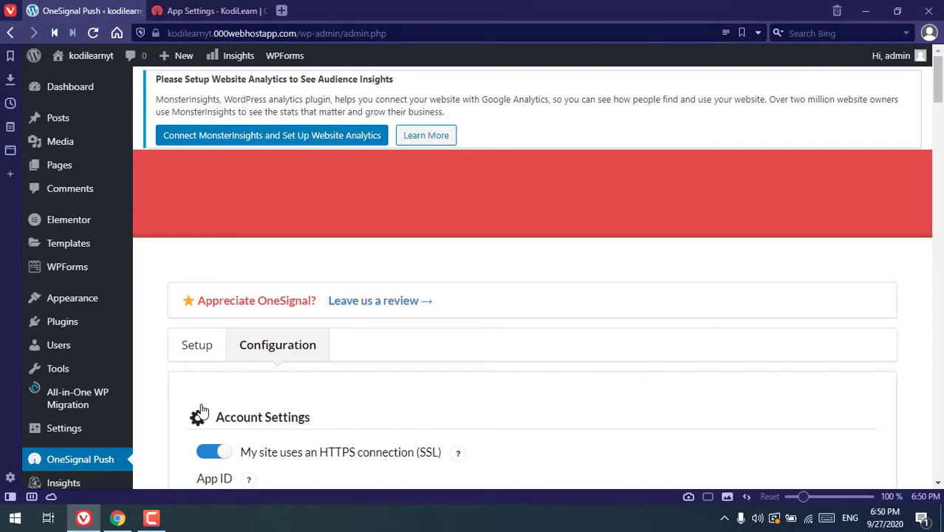
Review the remaining OneSignal settings, save again, and bring up the site homepage in Chrome.
{"action": "scroll", "coordinate": [203, 411], "scroll_direction": "down", "scroll_amount": 3}
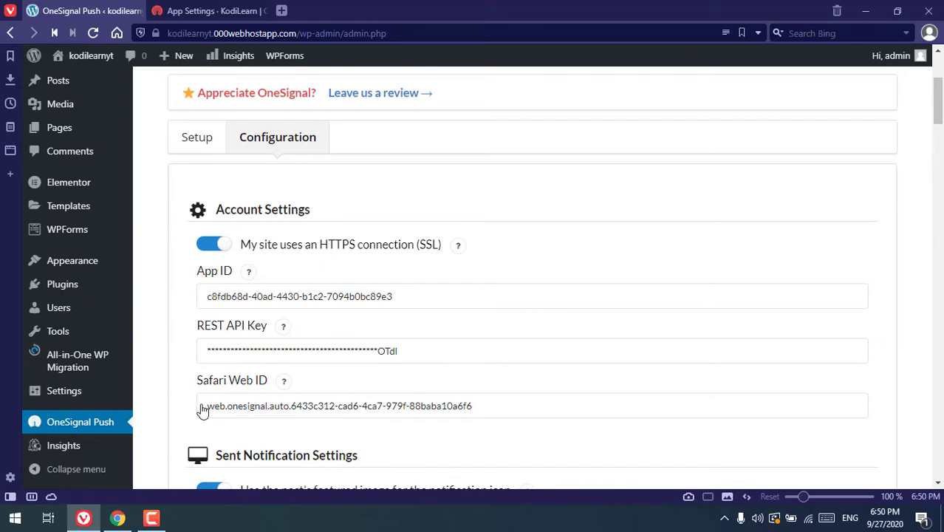
{"action": "scroll", "coordinate": [202, 411], "scroll_direction": "down", "scroll_amount": 2}
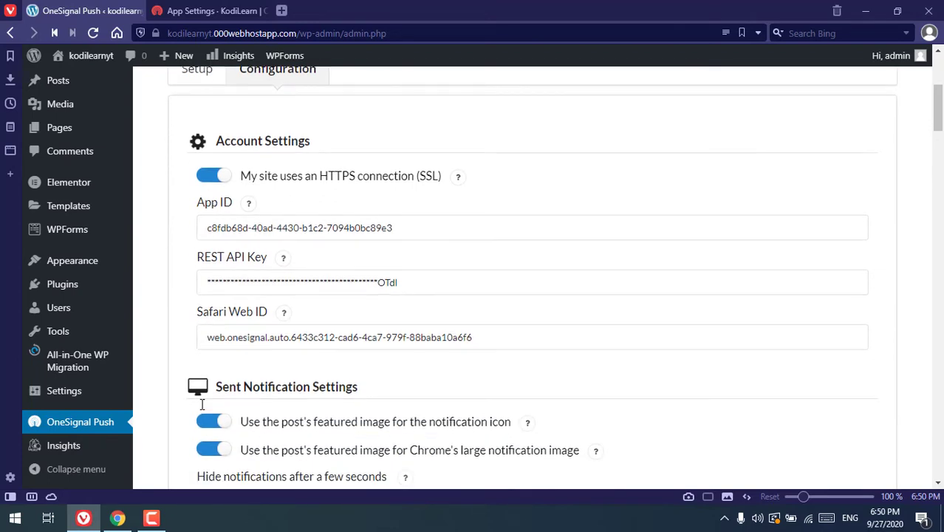
{"action": "scroll", "coordinate": [202, 411], "scroll_direction": "down", "scroll_amount": 2}
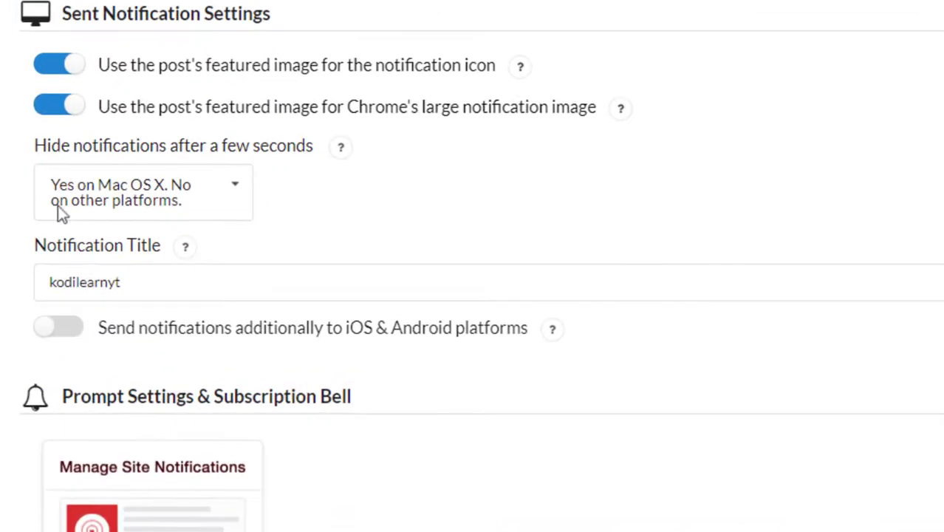
{"action": "scroll", "coordinate": [177, 237], "scroll_direction": "down", "scroll_amount": 5}
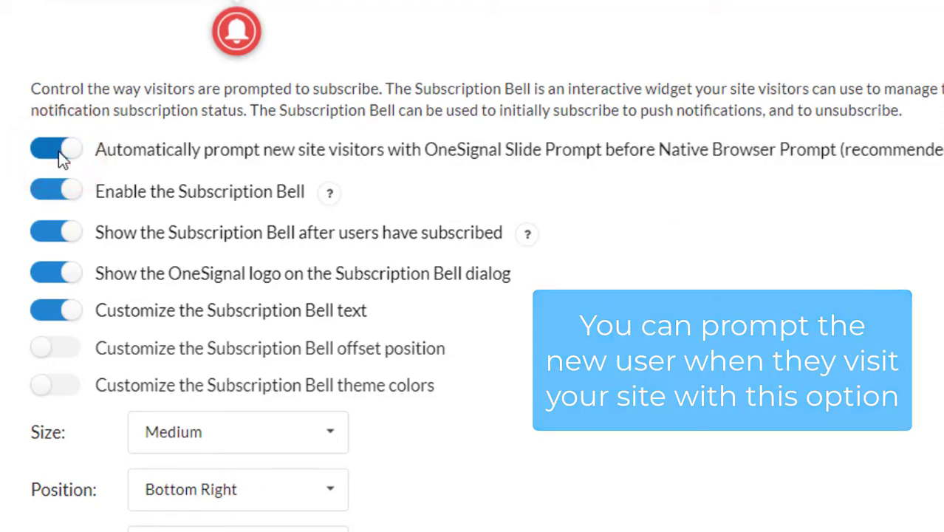
{"action": "scroll", "coordinate": [59, 154], "scroll_direction": "down", "scroll_amount": 15}
{"action": "left_click", "coordinate": [58, 437]}
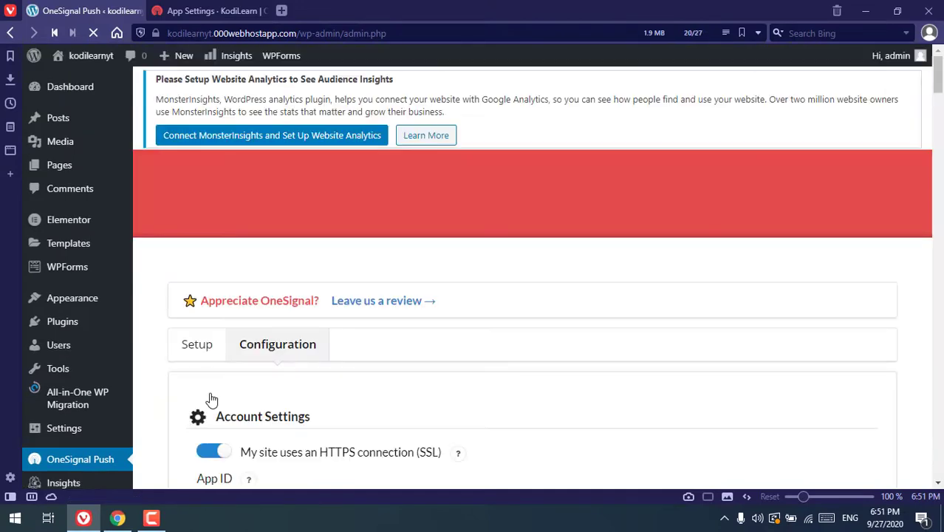
{"action": "left_click", "coordinate": [118, 521]}
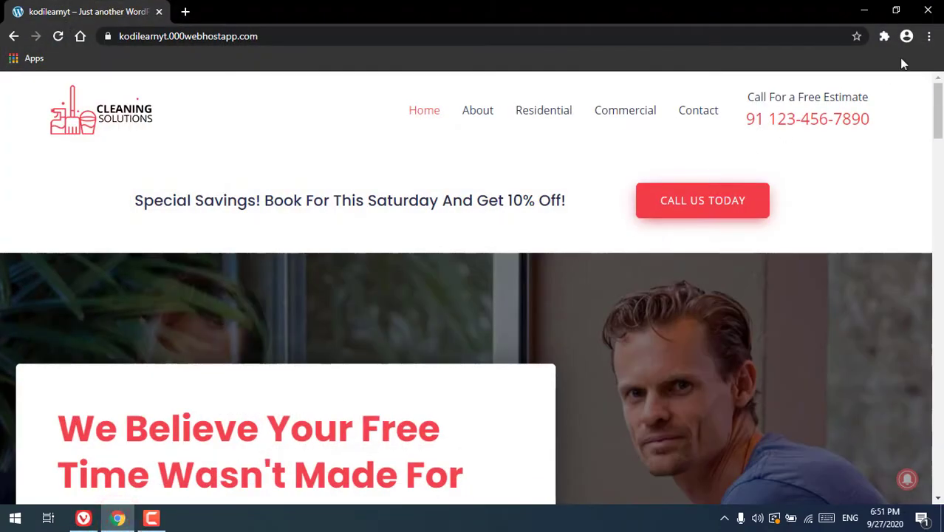
Load the site in a new incognito window and decline its notification permission prompt.
{"action": "left_click", "coordinate": [929, 36]}
{"action": "left_click", "coordinate": [877, 94]}
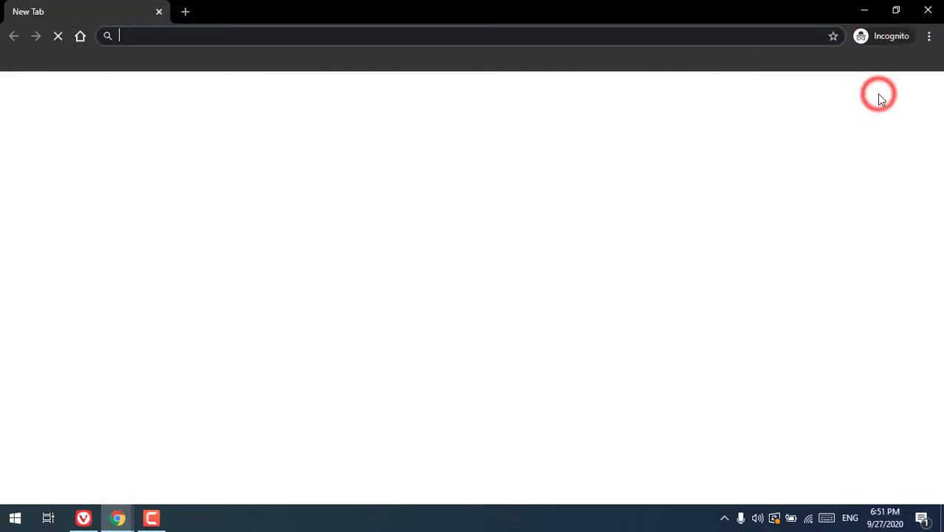
{"action": "key", "text": "ctrl+v"}
{"action": "key", "text": "Return"}
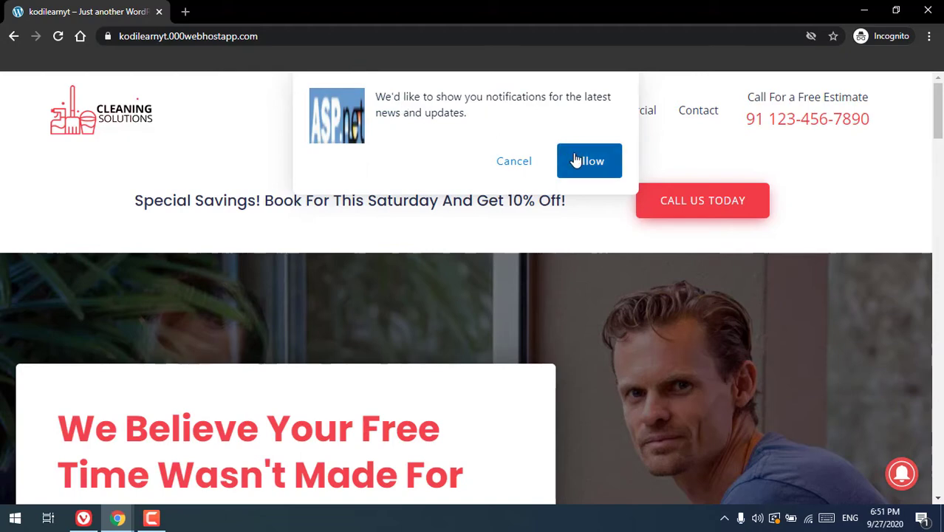
{"action": "scroll", "coordinate": [453, 247], "scroll_direction": "down", "scroll_amount": 10}
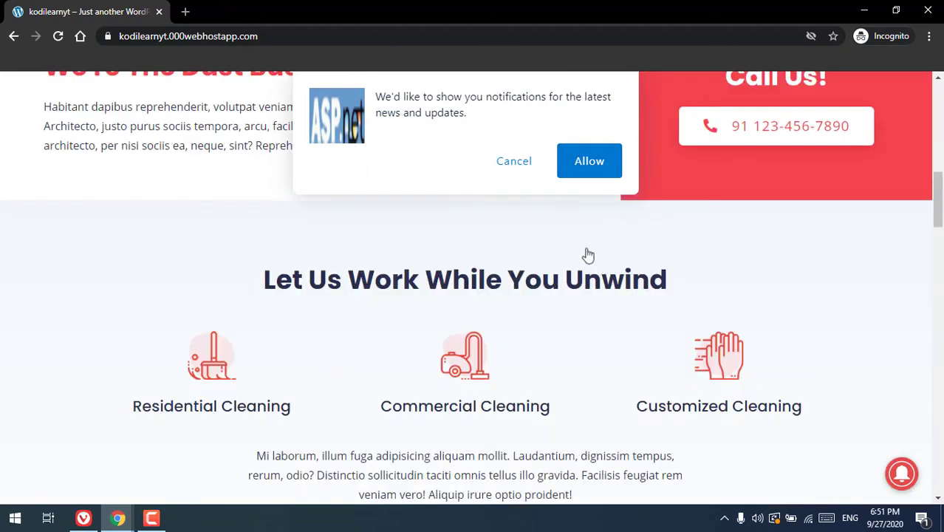
{"action": "left_click", "coordinate": [515, 161]}
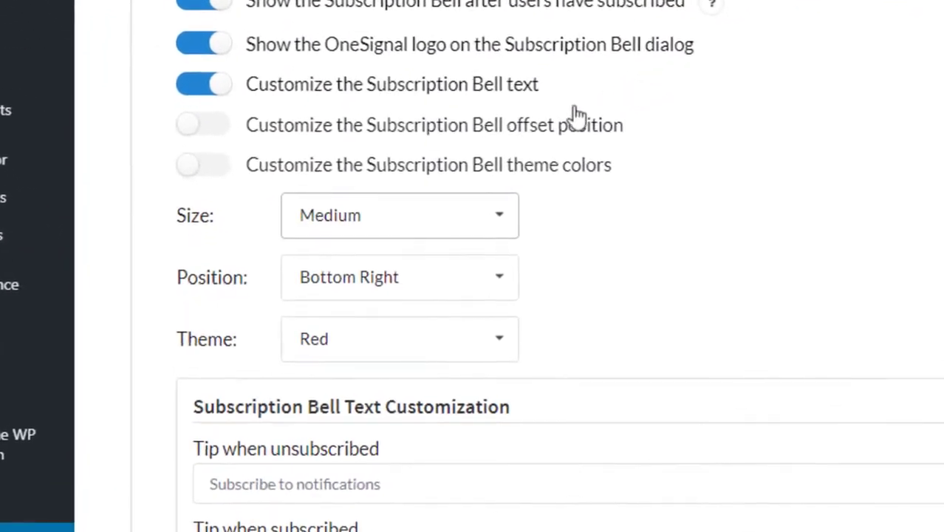
Set the subscription bell to Large size, Bottom Left position and Red theme.
{"action": "left_click", "coordinate": [346, 219]}
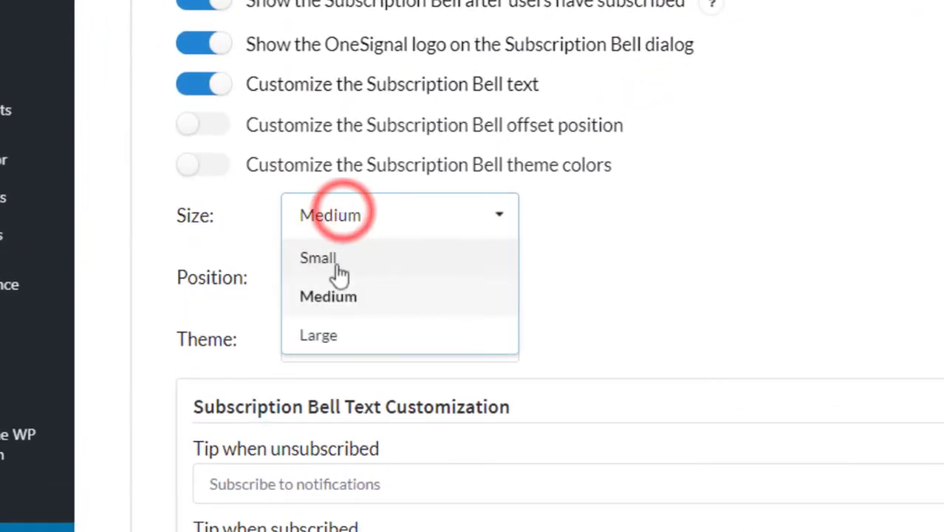
{"action": "left_click", "coordinate": [328, 334]}
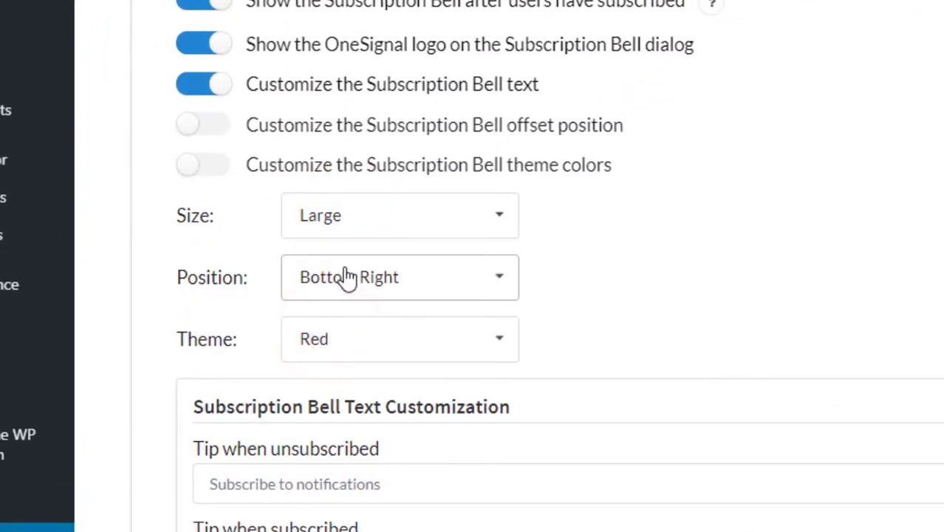
{"action": "left_click", "coordinate": [347, 277]}
{"action": "left_click", "coordinate": [347, 319]}
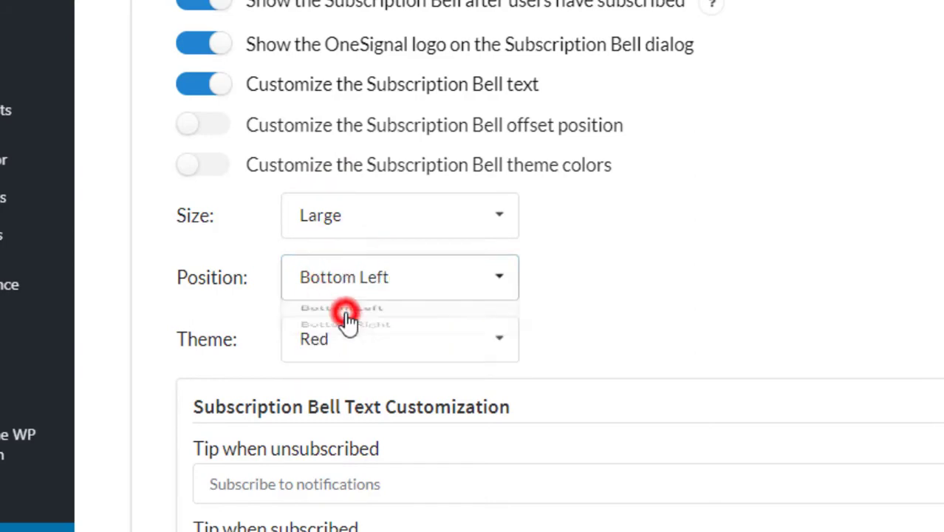
{"action": "left_click", "coordinate": [350, 337]}
{"action": "left_click", "coordinate": [345, 389]}
Save the OneSignal settings with the new subscription bell options.
{"action": "scroll", "coordinate": [347, 399], "scroll_direction": "down", "scroll_amount": 3}
{"action": "left_click", "coordinate": [227, 259]}
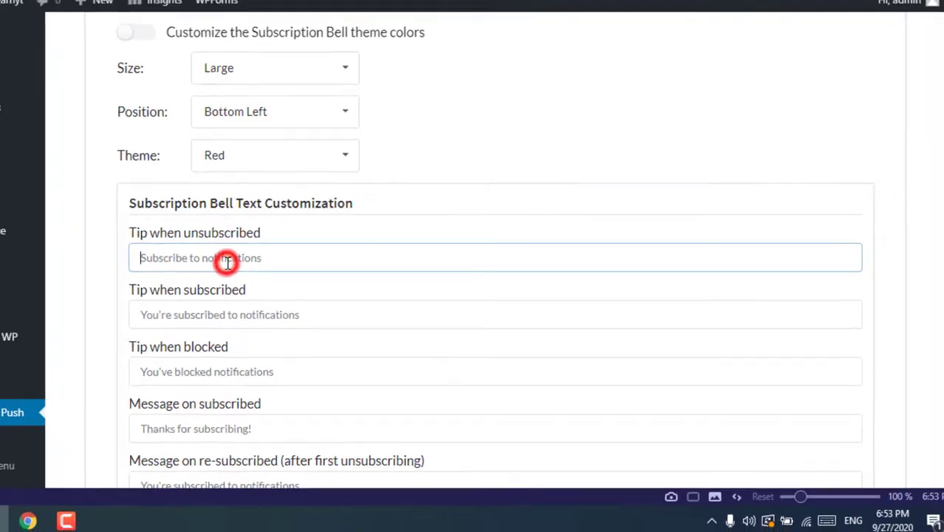
{"action": "scroll", "coordinate": [223, 265], "scroll_direction": "down", "scroll_amount": 3}
{"action": "scroll", "coordinate": [225, 269], "scroll_direction": "down", "scroll_amount": 8}
{"action": "scroll", "coordinate": [224, 269], "scroll_direction": "up", "scroll_amount": 2}
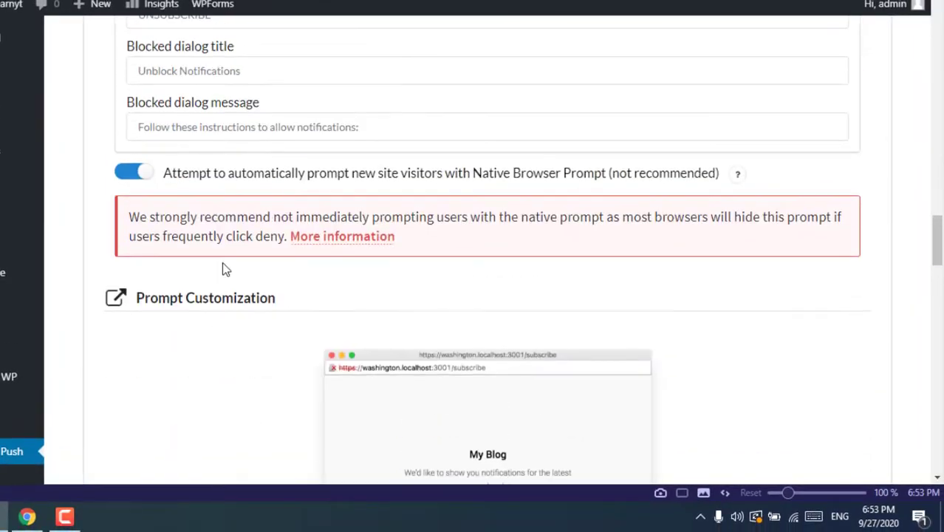
{"action": "scroll", "coordinate": [224, 269], "scroll_direction": "down", "scroll_amount": 4}
{"action": "scroll", "coordinate": [225, 269], "scroll_direction": "down", "scroll_amount": 15}
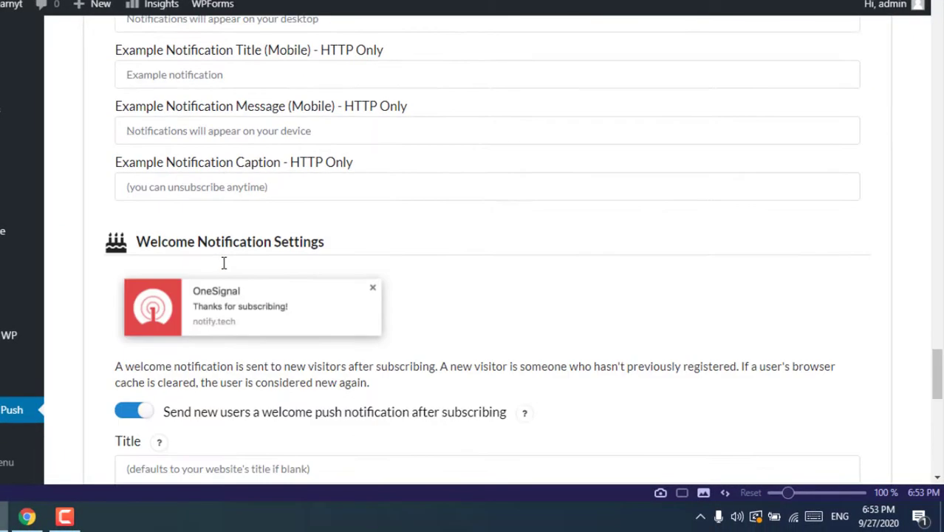
{"action": "scroll", "coordinate": [224, 264], "scroll_direction": "down", "scroll_amount": 5}
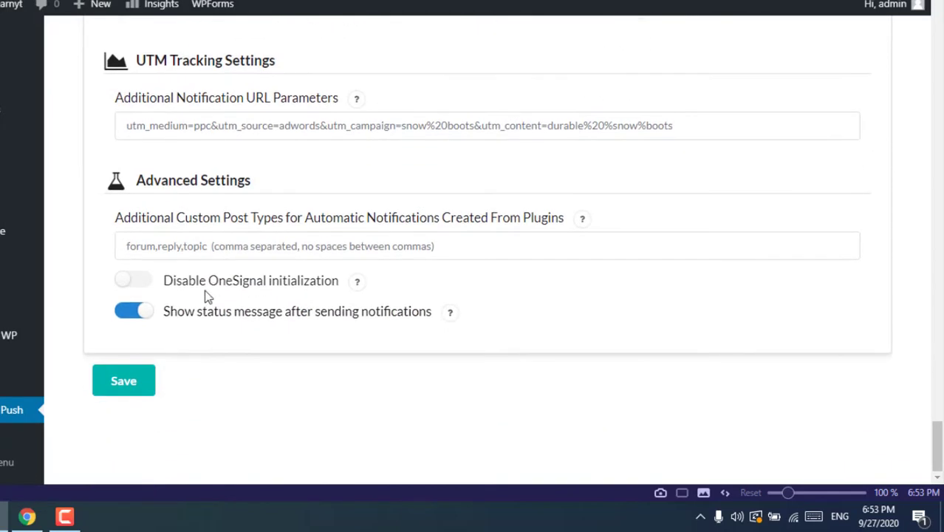
{"action": "left_click", "coordinate": [143, 390]}
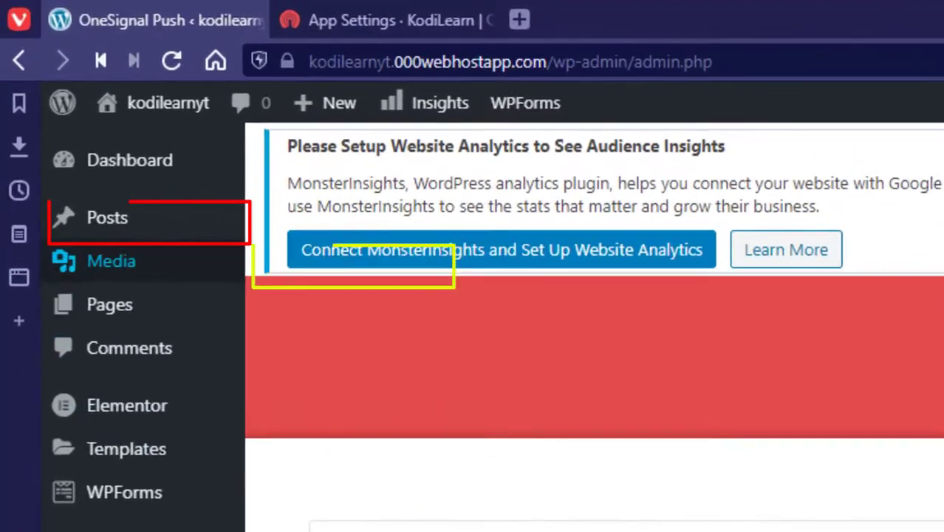
Give the new TEST post an uploaded winter featured image and publish it.
{"action": "mouse_move", "coordinate": [173, 194]}
{"action": "left_click", "coordinate": [311, 279]}
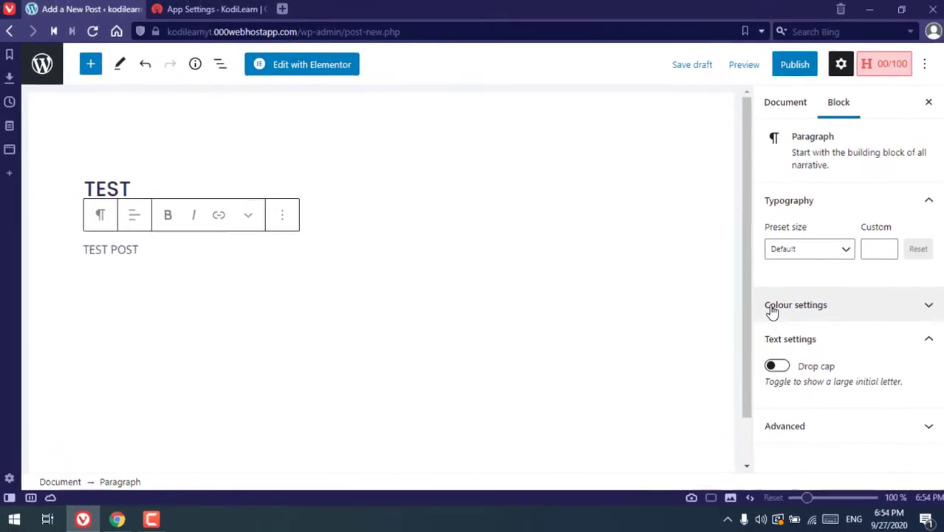
{"action": "left_click", "coordinate": [794, 105]}
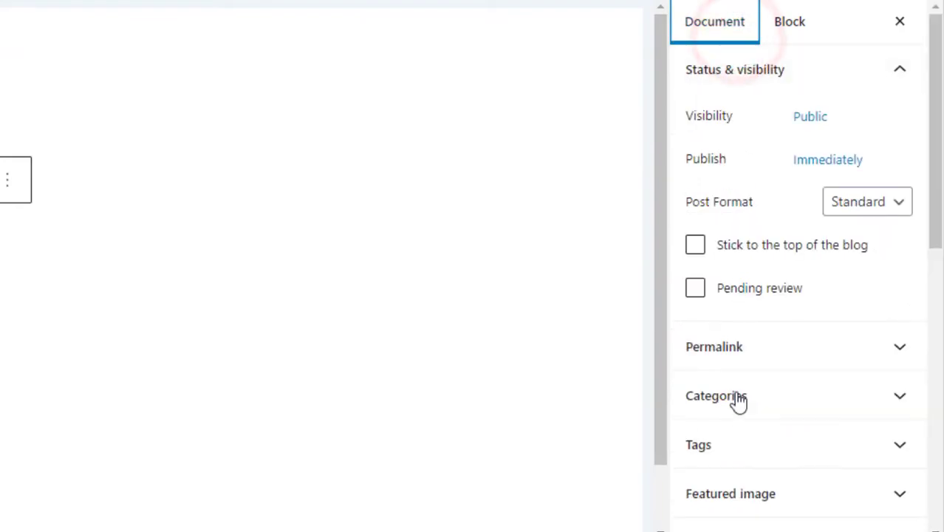
{"action": "scroll", "coordinate": [737, 400], "scroll_direction": "down", "scroll_amount": 3}
{"action": "left_click", "coordinate": [752, 302]}
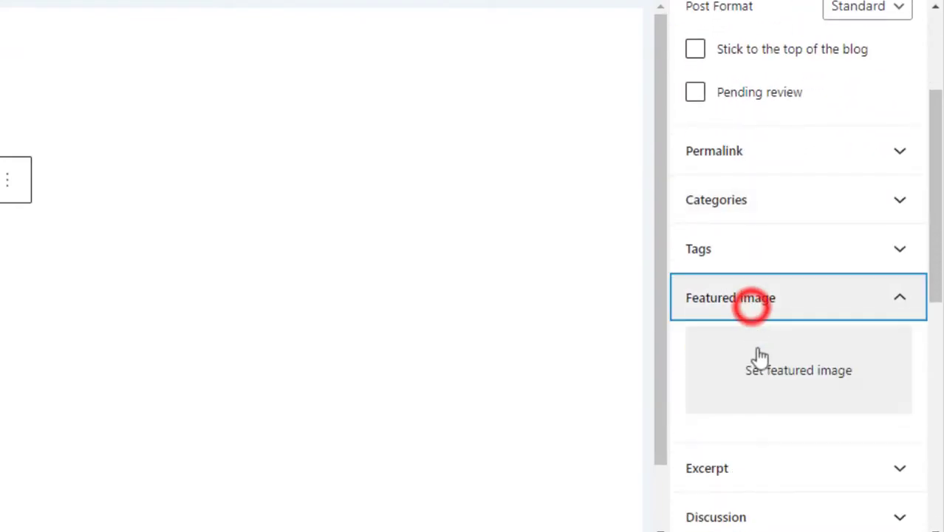
{"action": "left_click", "coordinate": [755, 353]}
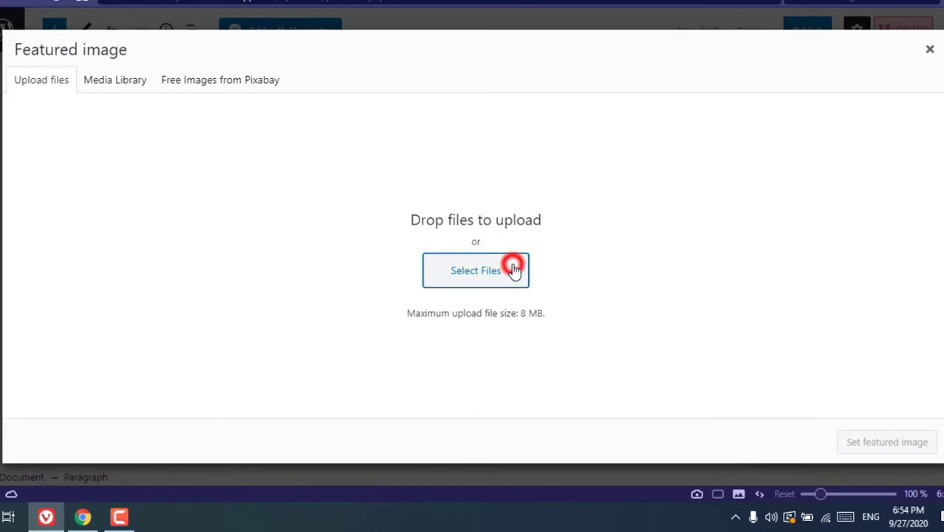
{"action": "left_click", "coordinate": [512, 269]}
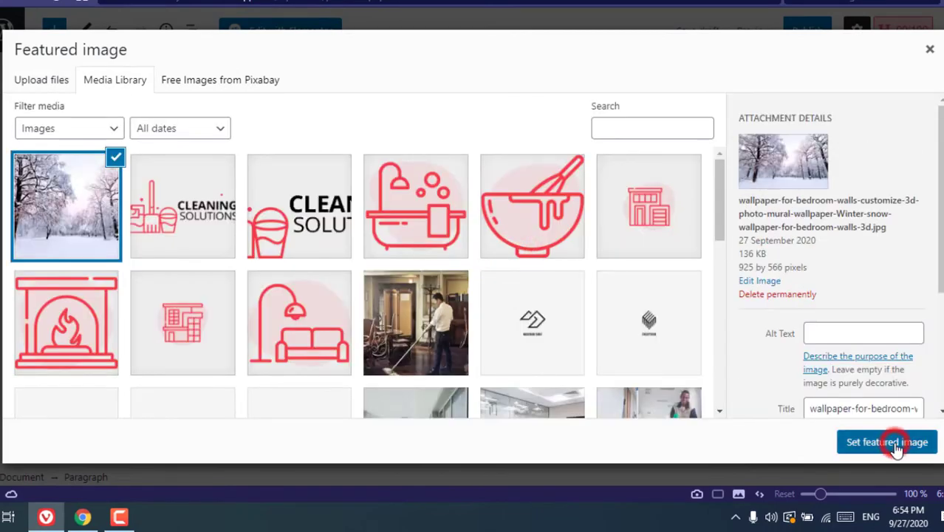
{"action": "left_click", "coordinate": [895, 445]}
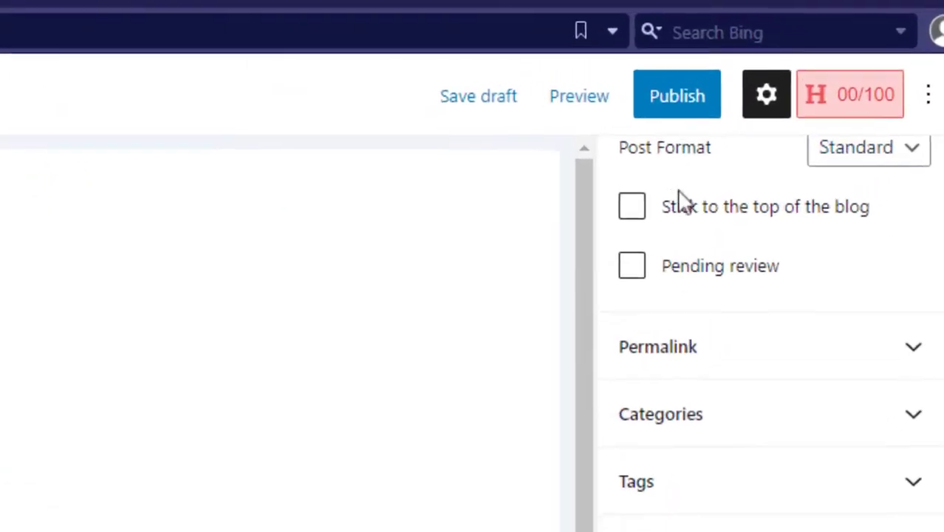
{"action": "left_click", "coordinate": [799, 34]}
{"action": "left_click", "coordinate": [639, 127]}
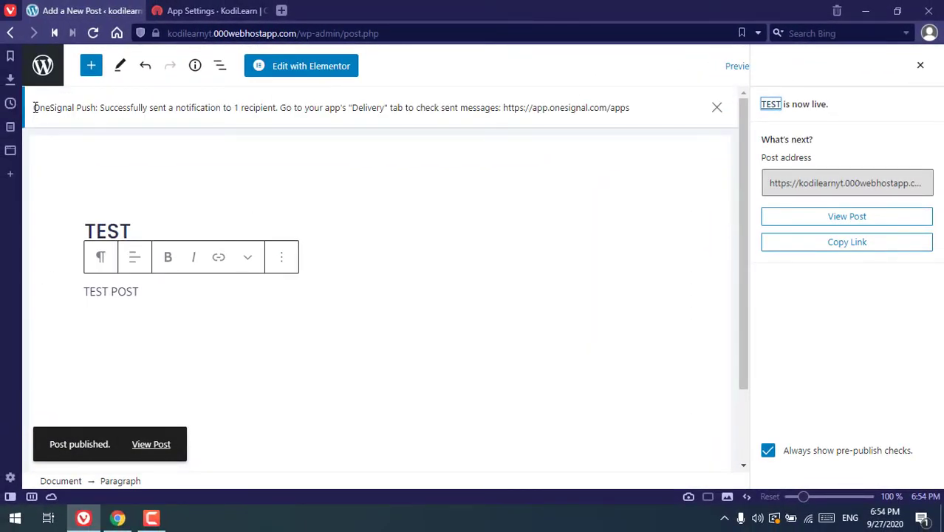
Highlight the OneSignal banner confirming the push was sent to 1 recipient.
{"action": "left_click_drag", "start_coordinate": [34, 107], "coordinate": [156, 108]}
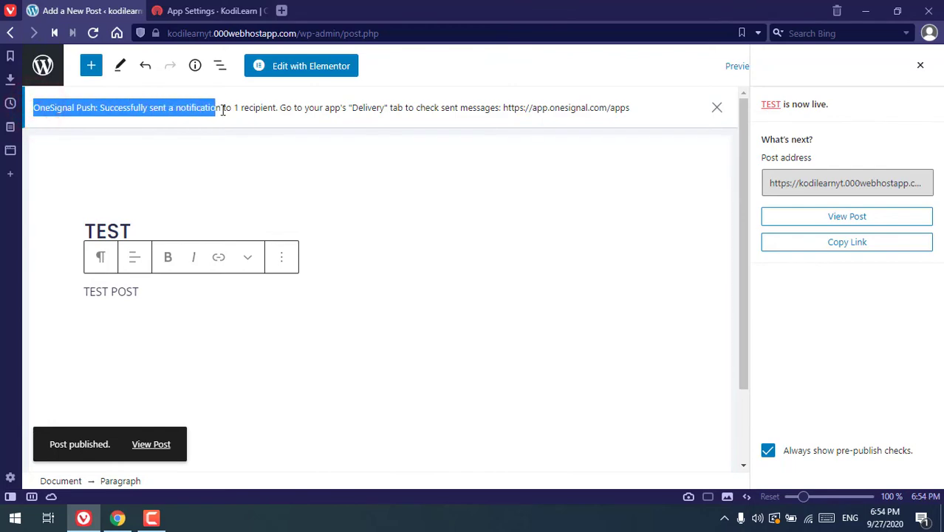
{"action": "left_click_drag", "start_coordinate": [233, 109], "coordinate": [391, 119]}
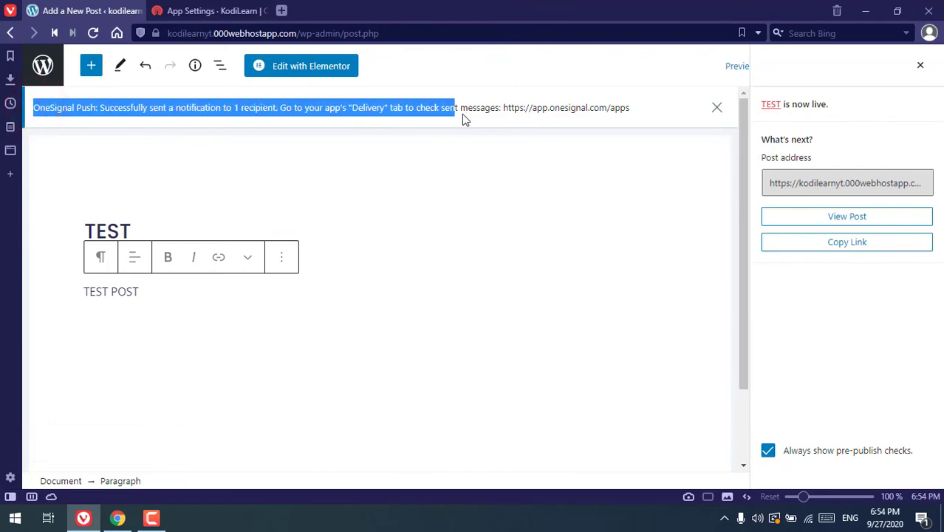
{"action": "left_click_drag", "start_coordinate": [601, 119], "coordinate": [637, 116]}
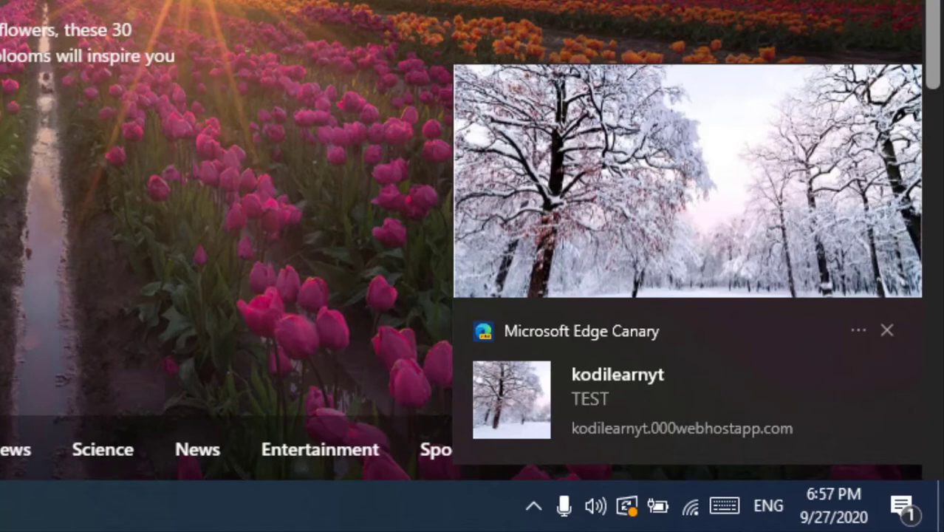
Open the TEST post from the Edge push notification, scroll through it, and close Edge.
{"action": "left_click", "coordinate": [597, 230]}
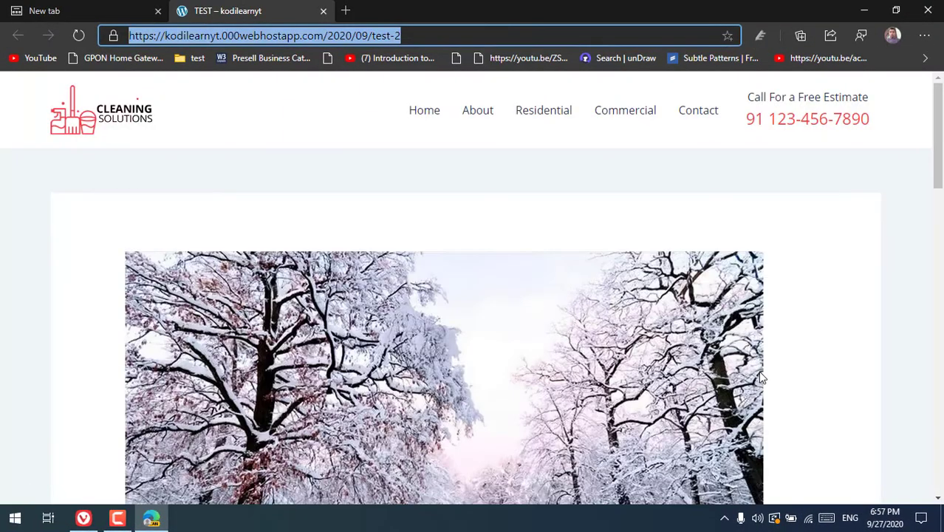
{"action": "scroll", "coordinate": [762, 378], "scroll_direction": "down", "scroll_amount": 8}
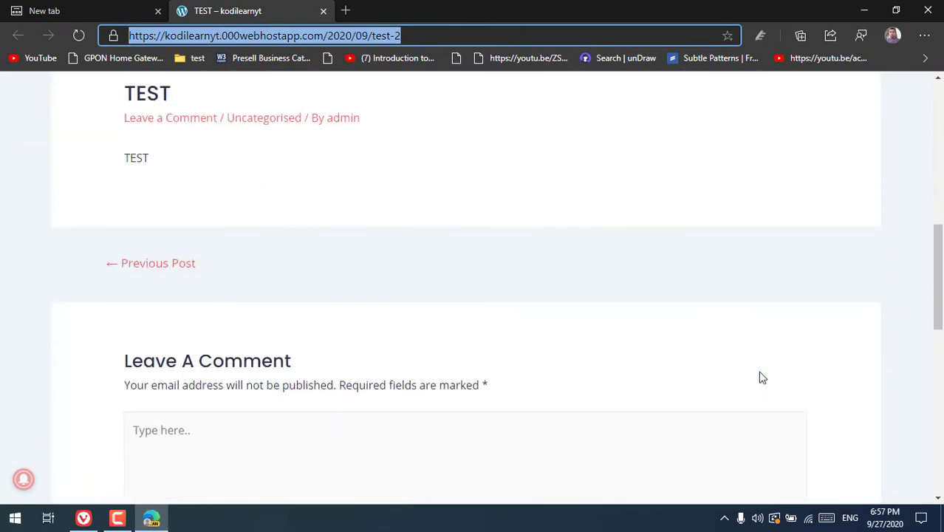
{"action": "left_click", "coordinate": [914, 15]}
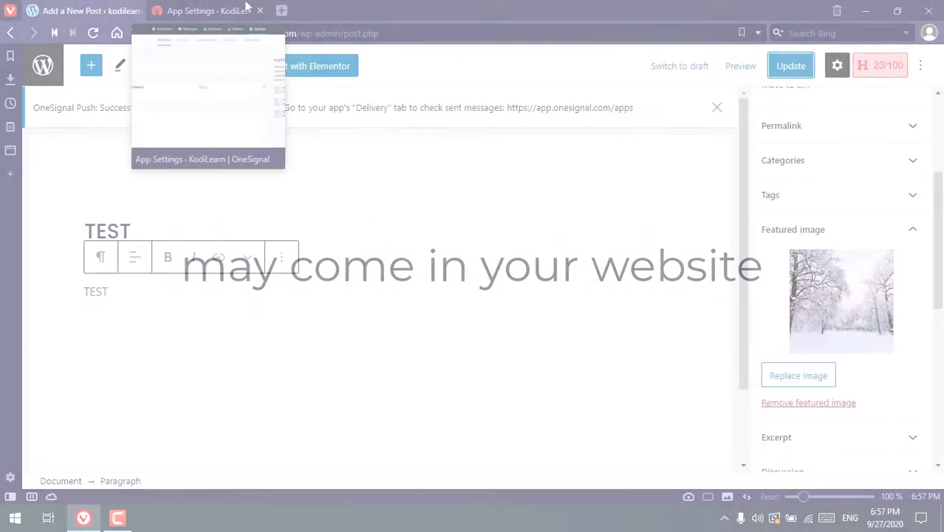
Save the Safari platform configuration and leave the OneSignal setup.
{"action": "left_click", "coordinate": [238, 9]}
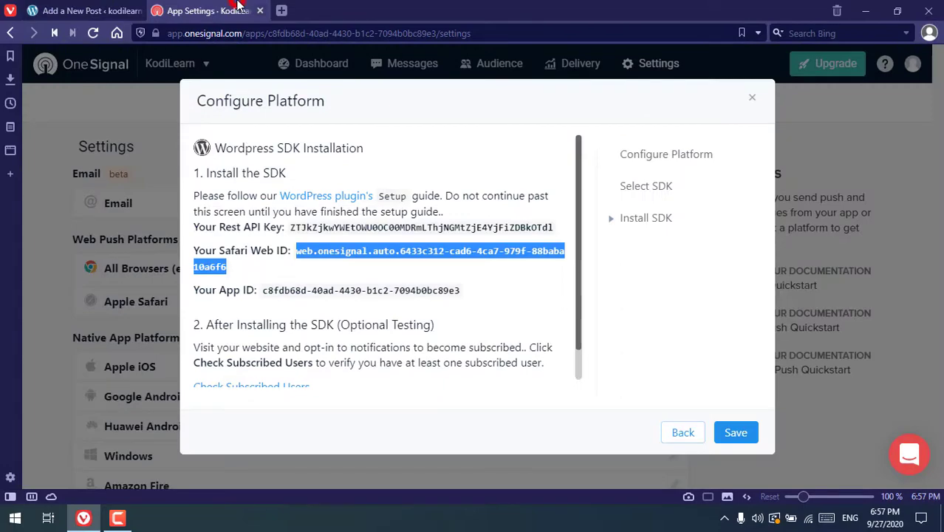
{"action": "left_click", "coordinate": [736, 432]}
{"action": "left_click", "coordinate": [505, 329]}
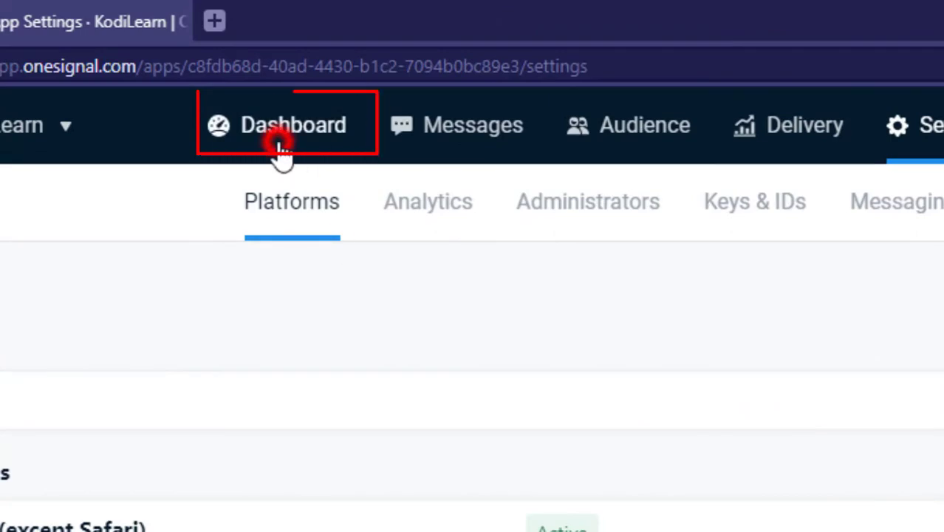
Check the dashboard's Subscriber Trends, showing 2 subscribed users.
{"action": "left_click", "coordinate": [280, 145]}
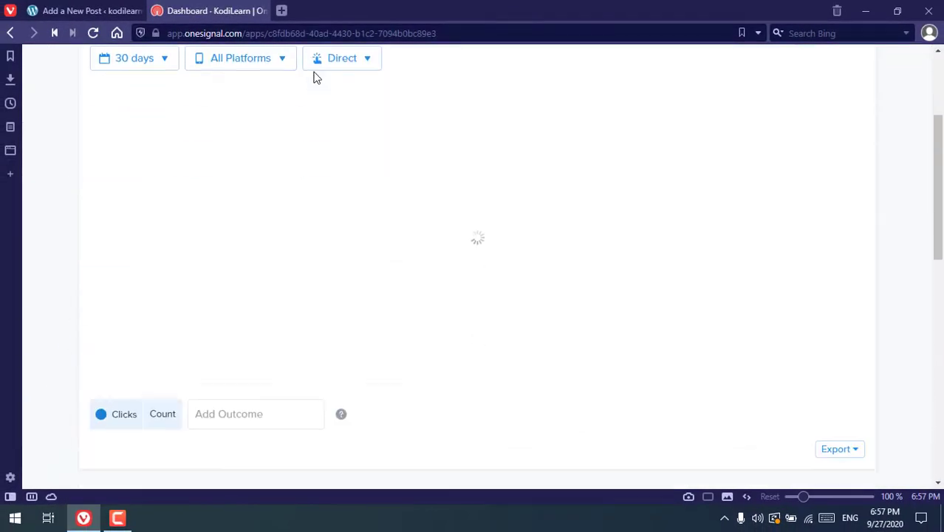
{"action": "scroll", "coordinate": [314, 78], "scroll_direction": "down", "scroll_amount": 4}
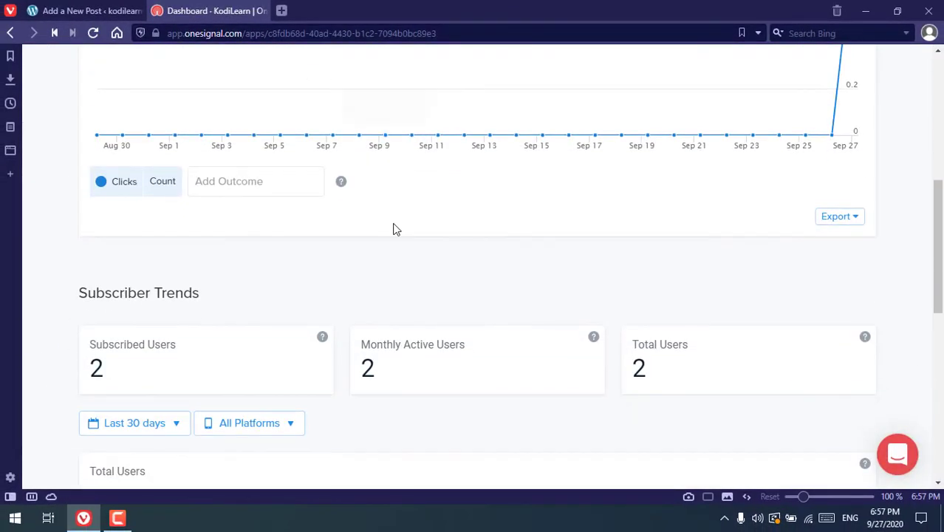
{"action": "scroll", "coordinate": [393, 230], "scroll_direction": "down", "scroll_amount": 1}
{"action": "scroll", "coordinate": [408, 297], "scroll_direction": "down", "scroll_amount": 4}
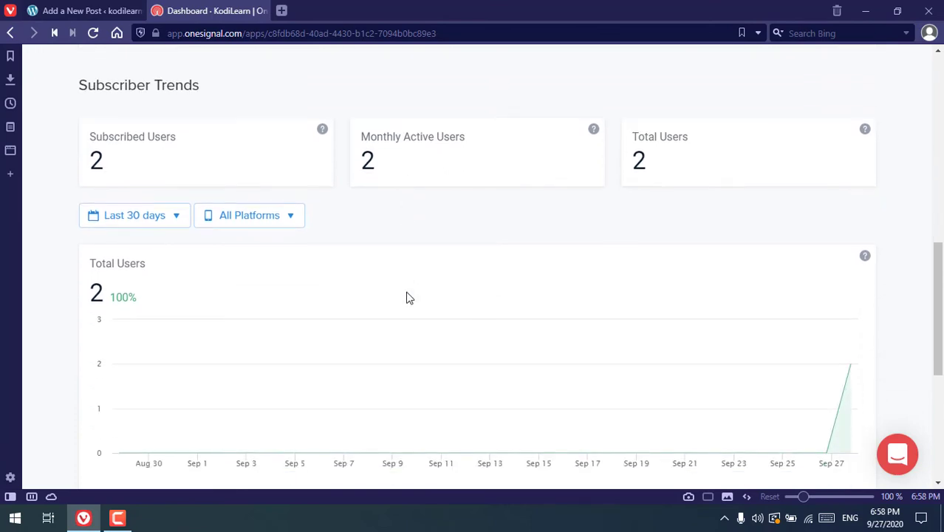
{"action": "scroll", "coordinate": [408, 297], "scroll_direction": "up", "scroll_amount": 7}
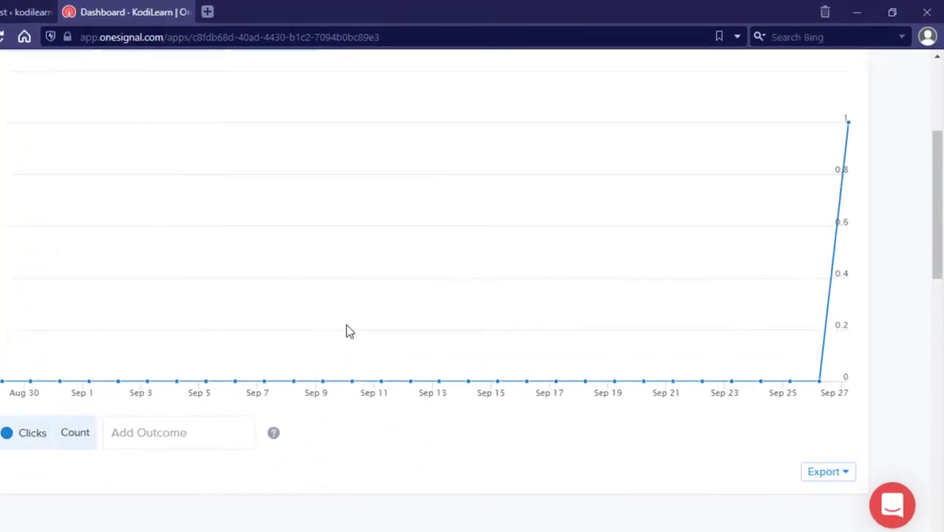
{"action": "scroll", "coordinate": [348, 330], "scroll_direction": "up", "scroll_amount": 5}
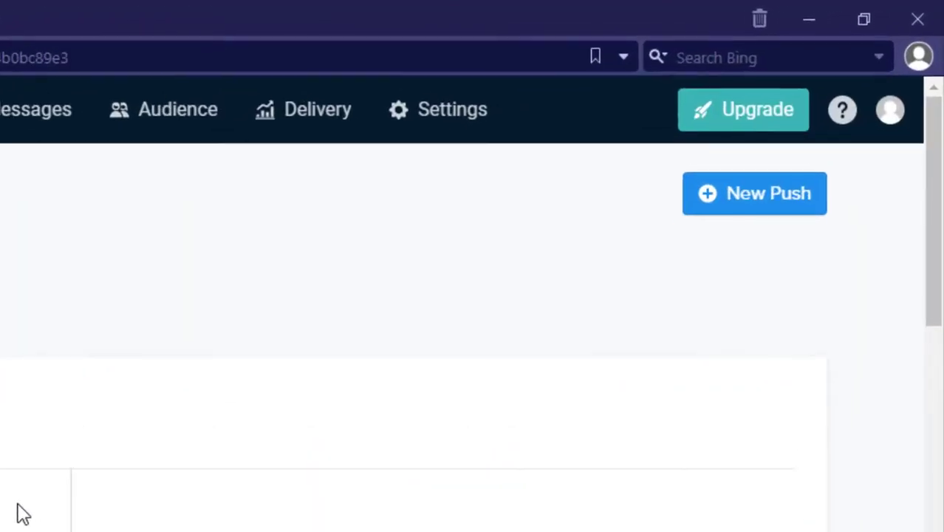
Compose a new push with a title, the 20% offer message and a launch URL.
{"action": "left_click", "coordinate": [779, 206]}
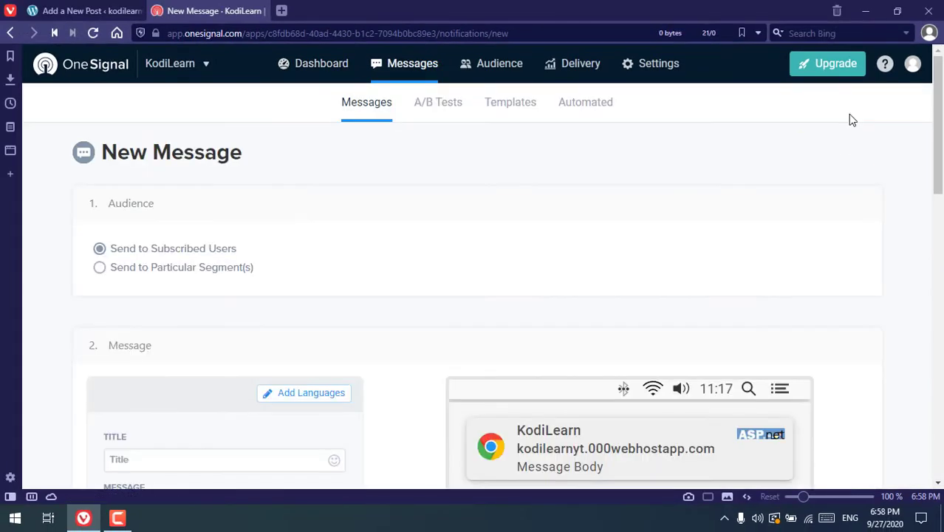
{"action": "scroll", "coordinate": [179, 264], "scroll_direction": "down", "scroll_amount": 3}
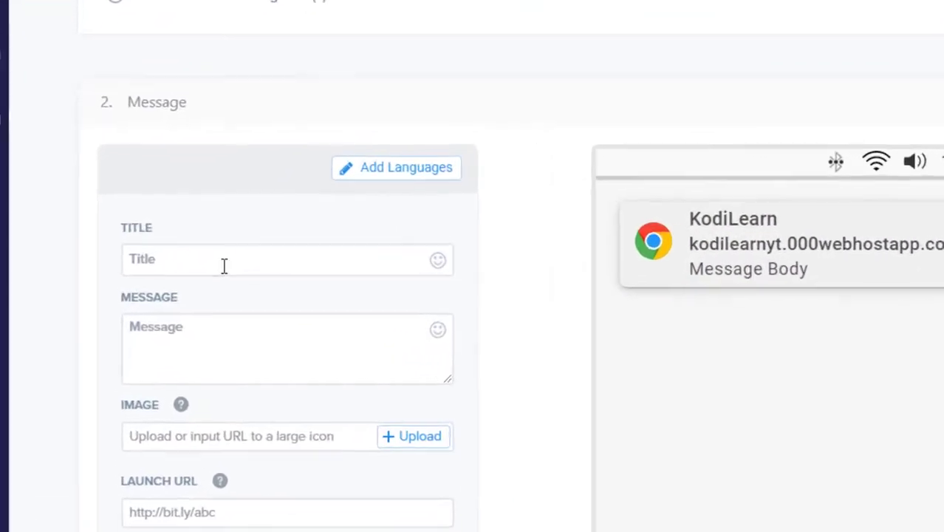
{"action": "left_click", "coordinate": [180, 275]}
{"action": "key", "text": "Tab"}
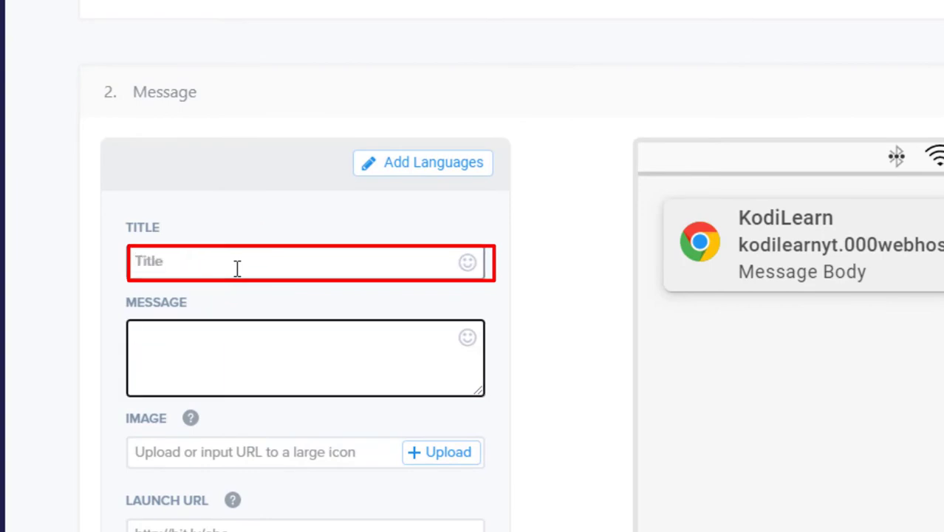
{"action": "type", "text": "We have finally launched 20% offer in our product. Do not miss it."}
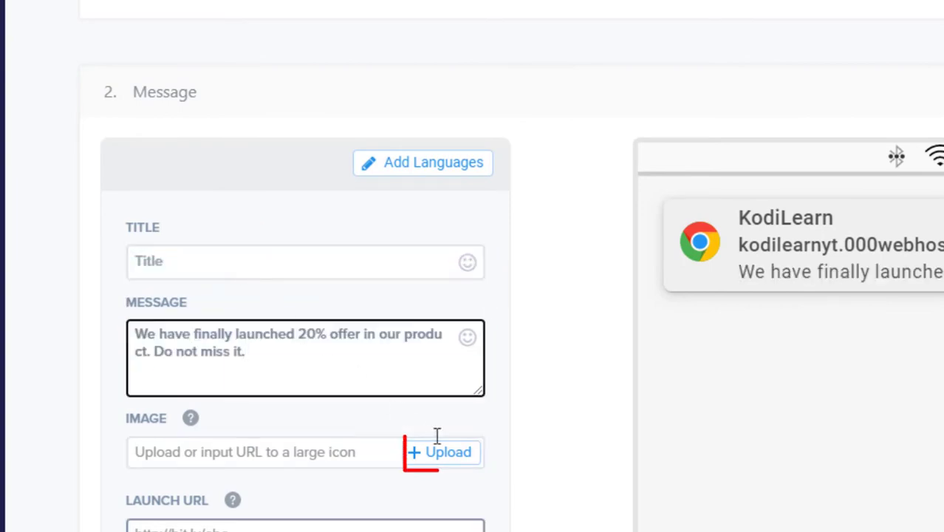
{"action": "scroll", "coordinate": [442, 450], "scroll_direction": "down", "scroll_amount": 3}
{"action": "left_click", "coordinate": [327, 341]}
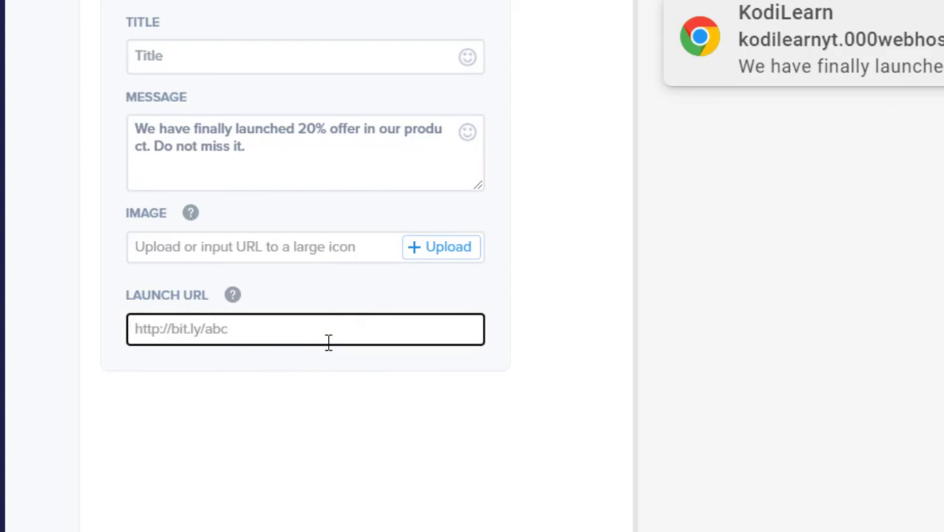
Preview the push as Web: Windows, confirm it, and send it to 2 recipients.
{"action": "left_click", "coordinate": [570, 461]}
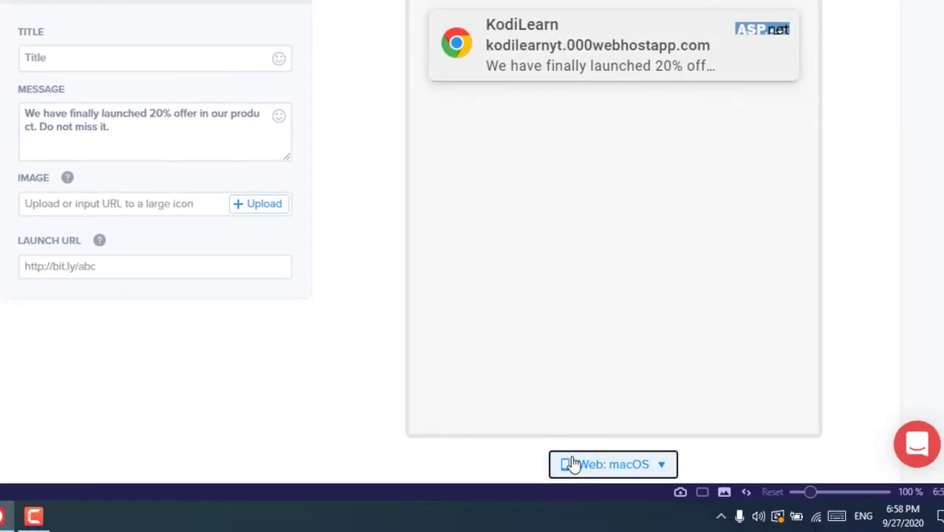
{"action": "scroll", "coordinate": [573, 463], "scroll_direction": "down", "scroll_amount": 2}
{"action": "left_click", "coordinate": [605, 375]}
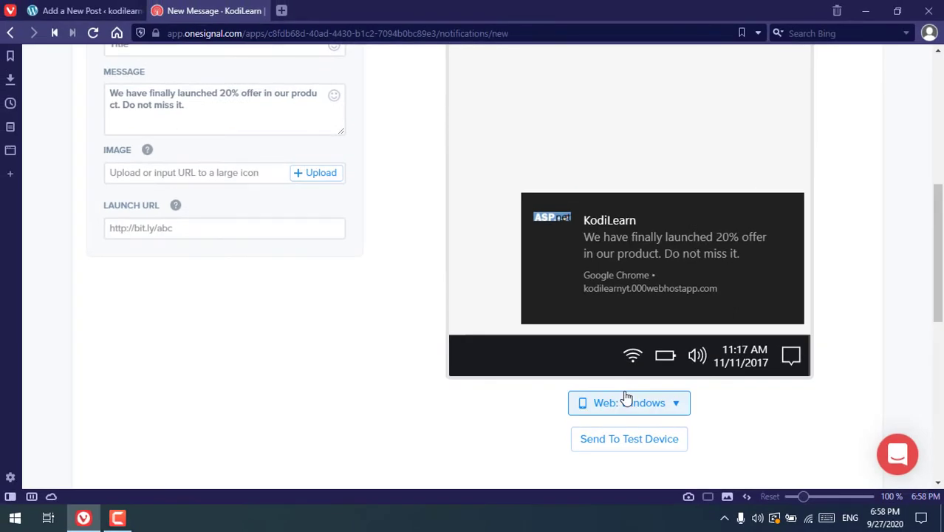
{"action": "scroll", "coordinate": [624, 397], "scroll_direction": "down", "scroll_amount": 5}
{"action": "left_click", "coordinate": [142, 256]}
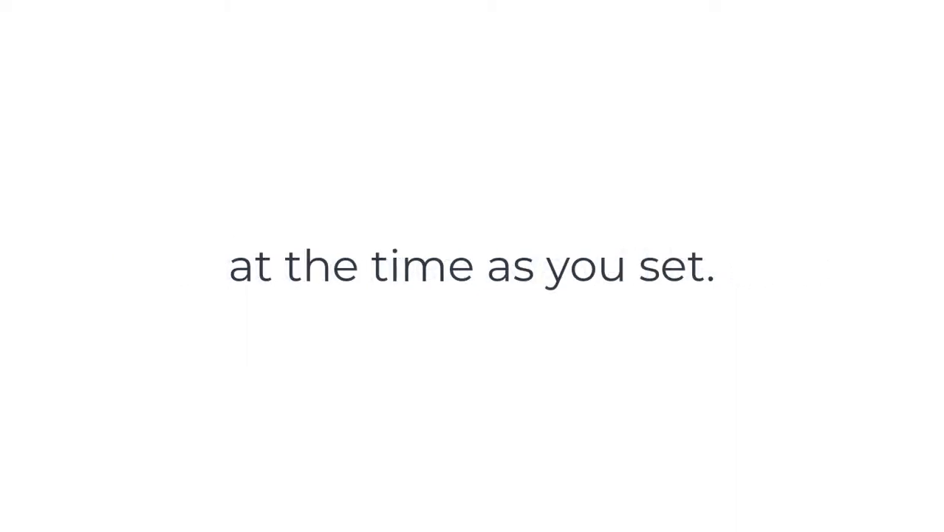
{"action": "left_click", "coordinate": [593, 400]}
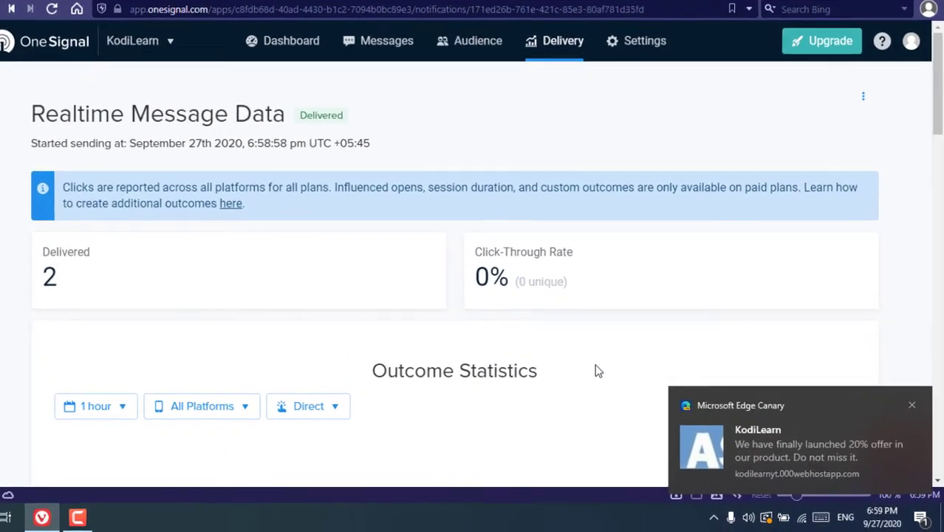